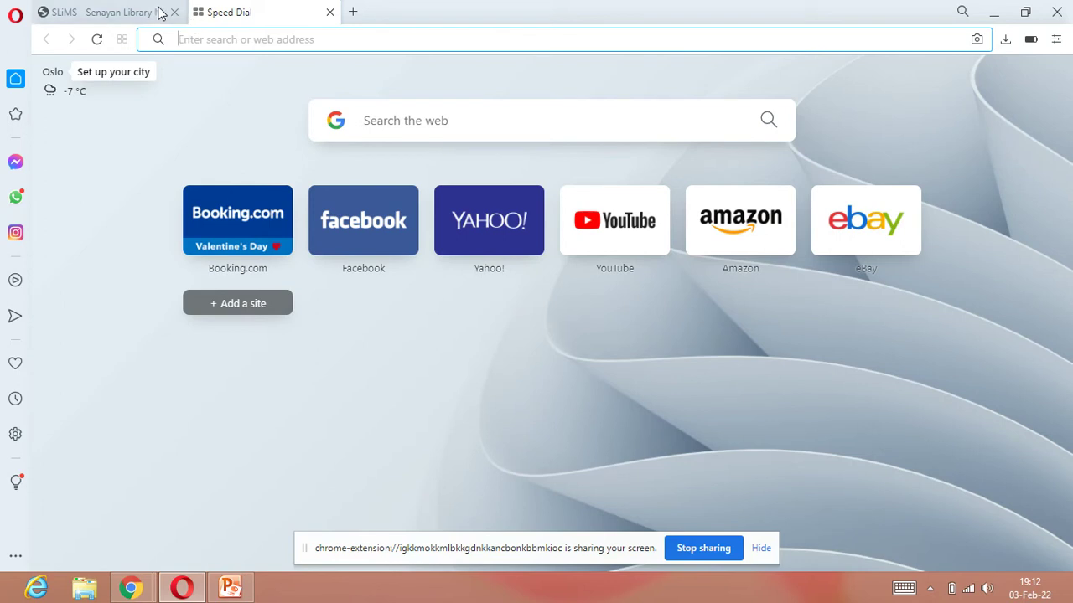
Step: Close the SLiMS tab and go to the mistyped Google address googlgle.come.com
click(161, 13)
click(174, 13)
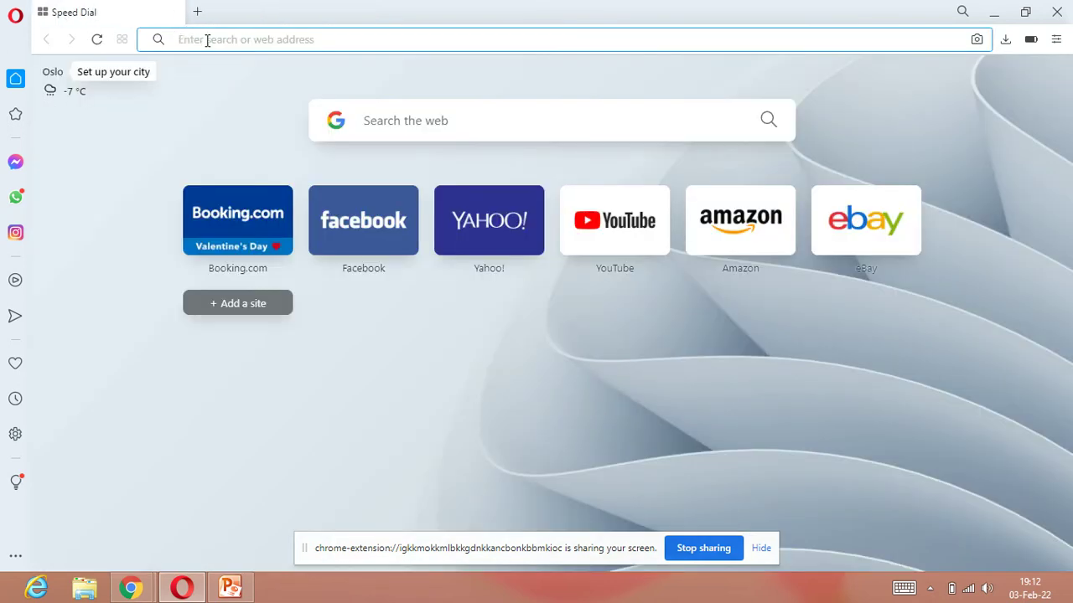
text(goo)
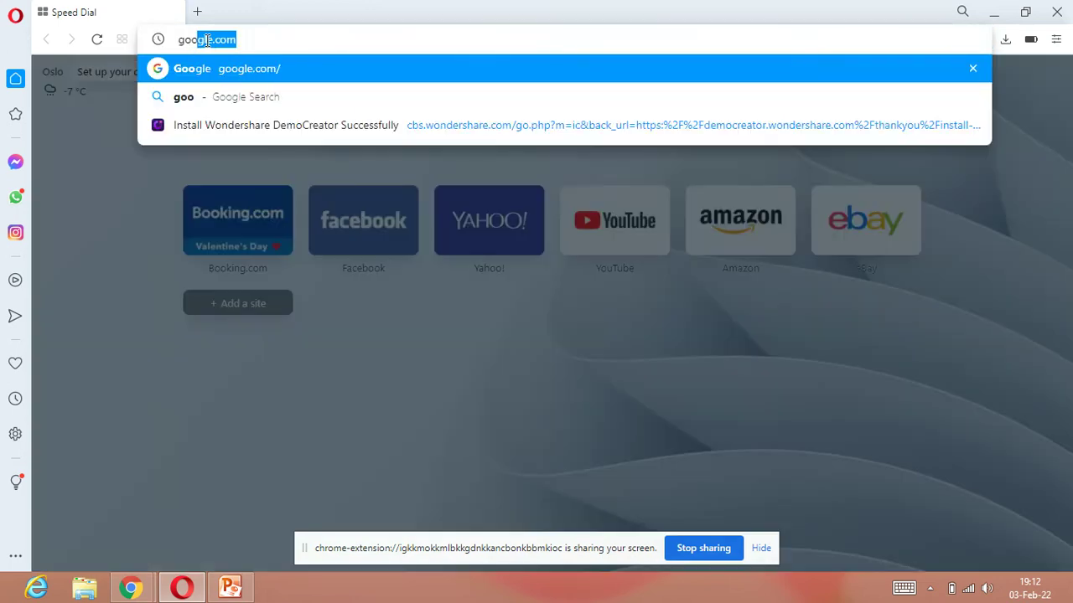
click(207, 40)
text(gl)
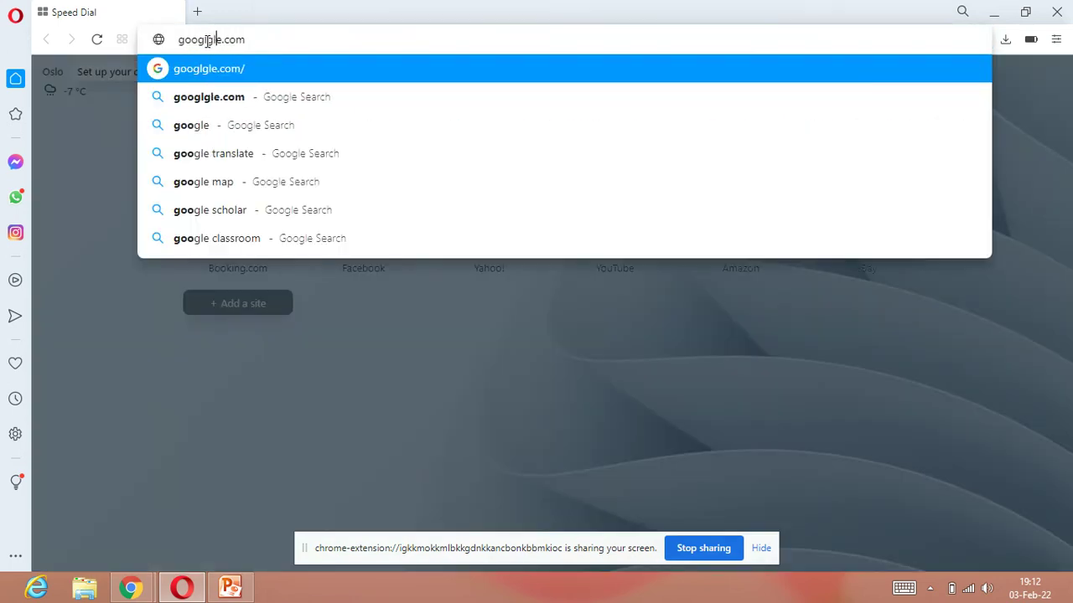
text(e.)
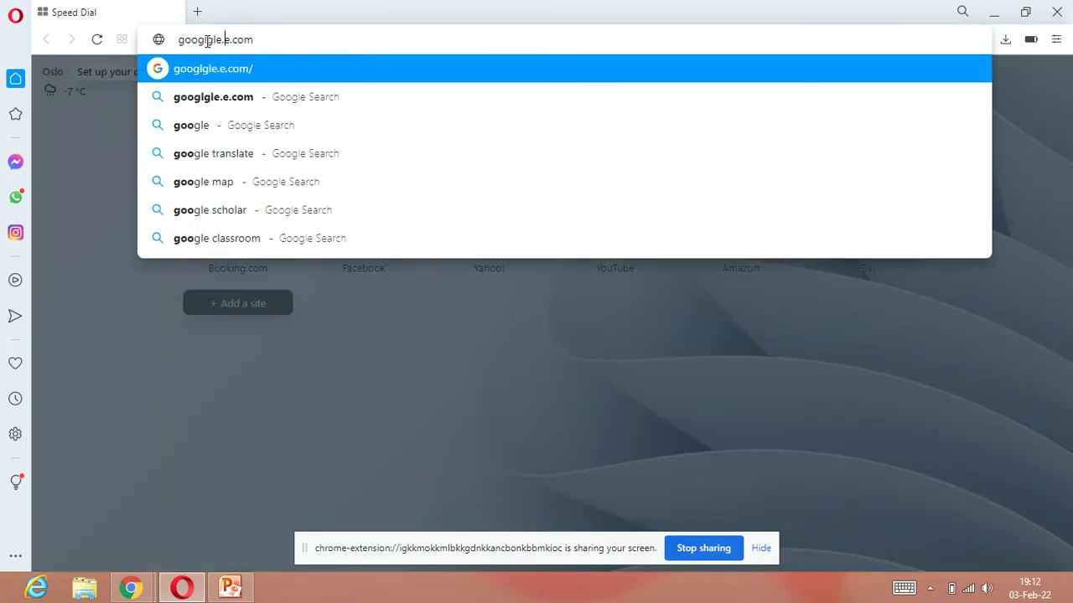
text(com)
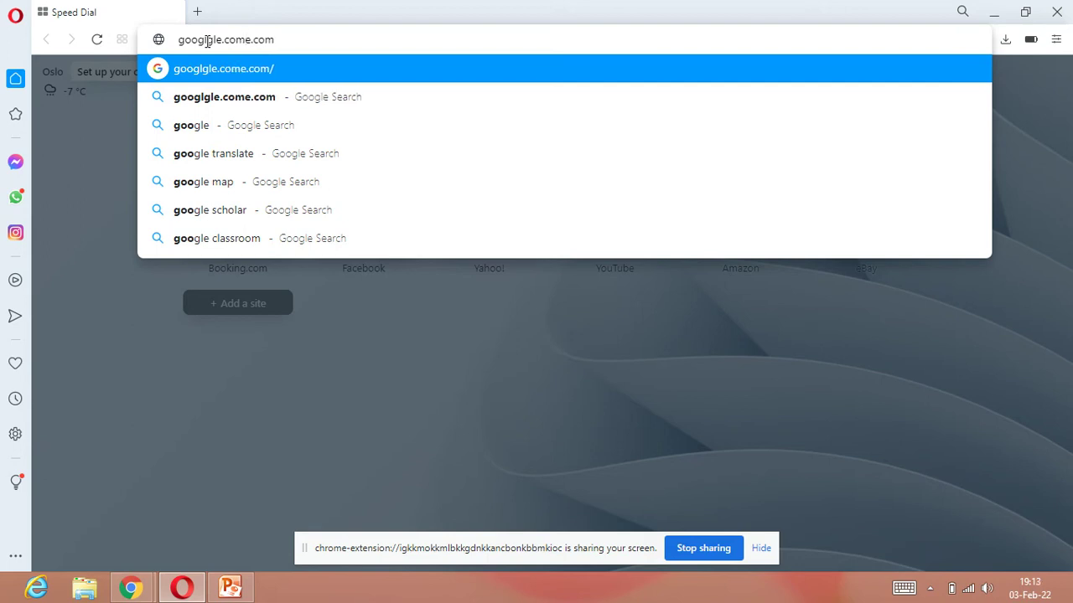
key(Return)
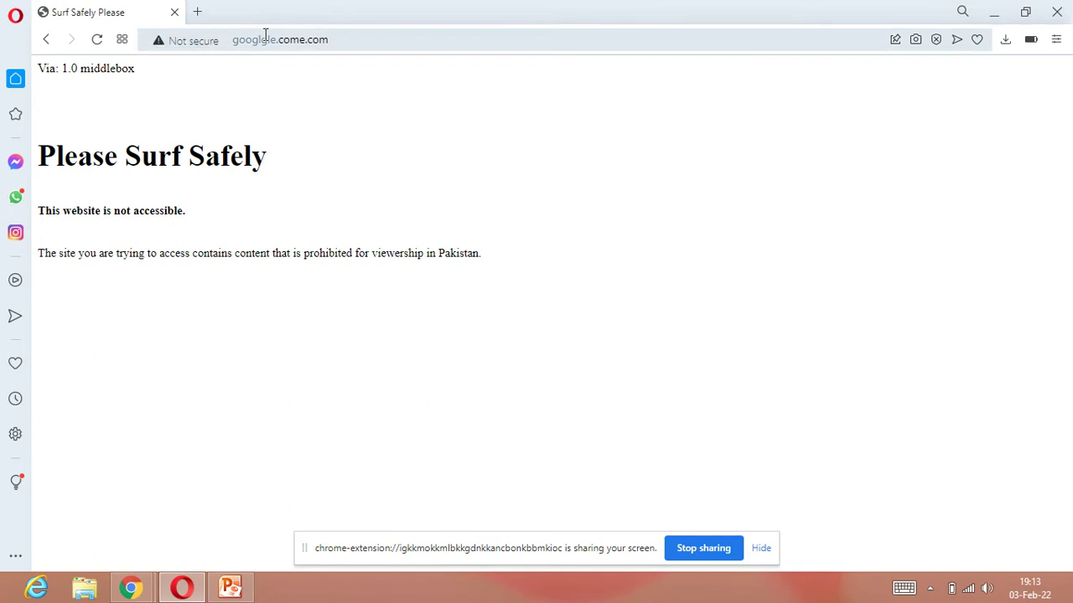
Step: Replace the blocked address with google.vom, search it, and open the Google homepage from the results
click(345, 37)
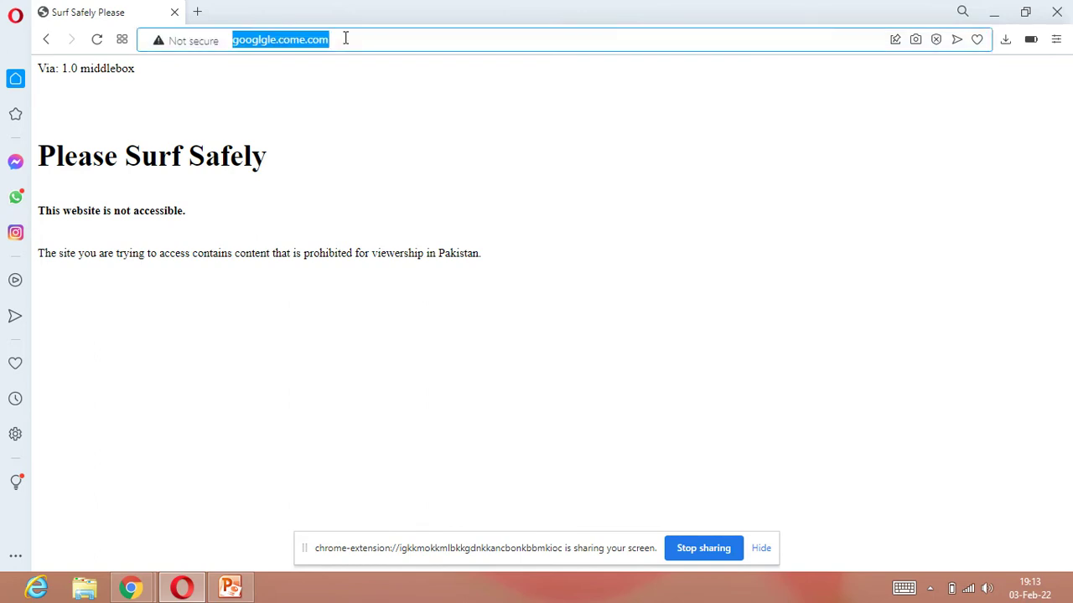
text(google)
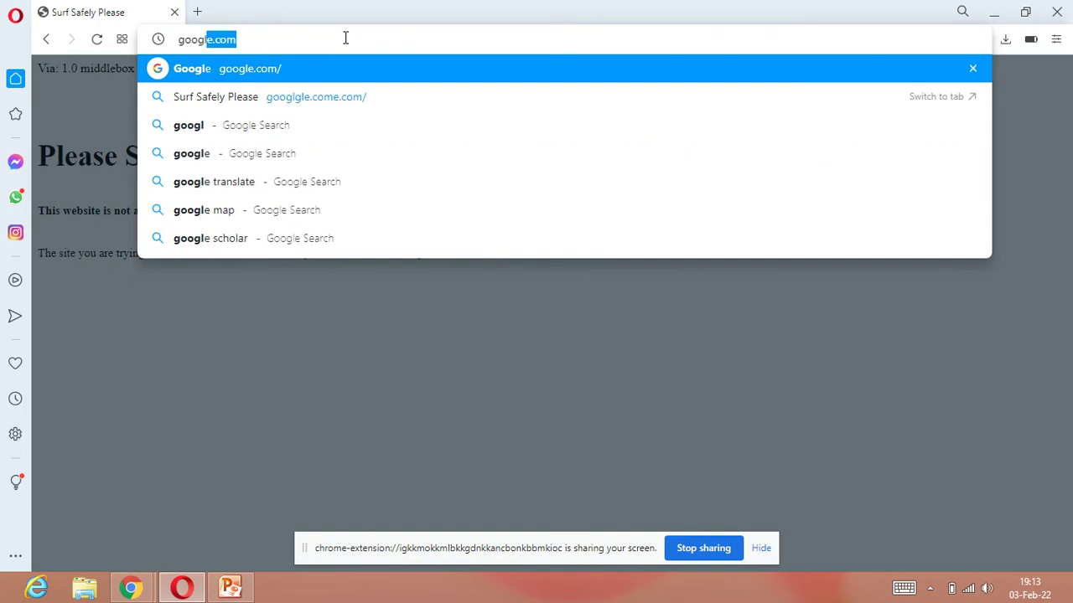
text(.)
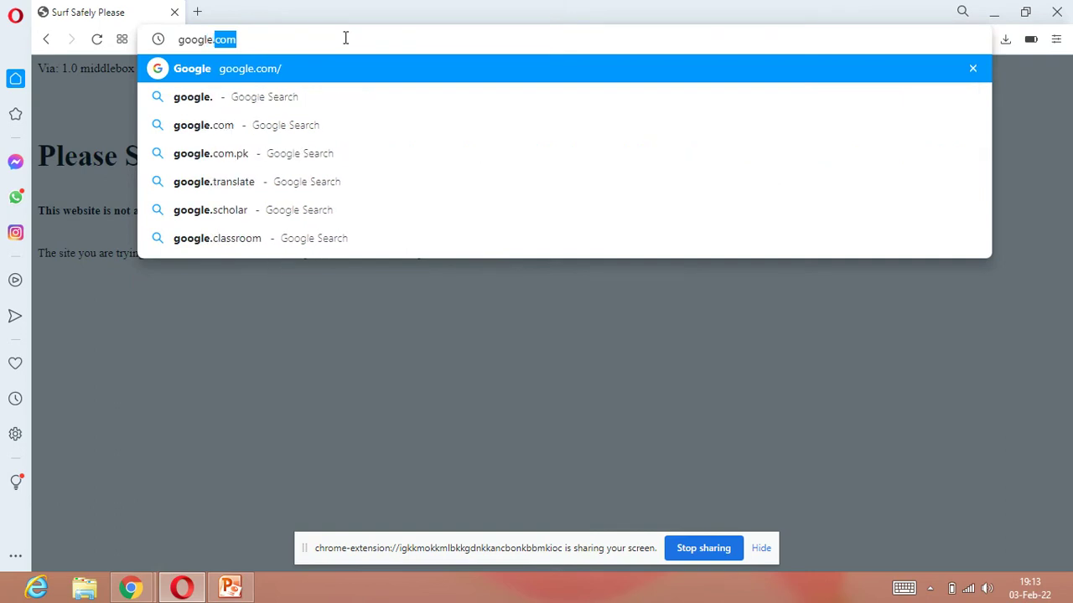
text(vom)
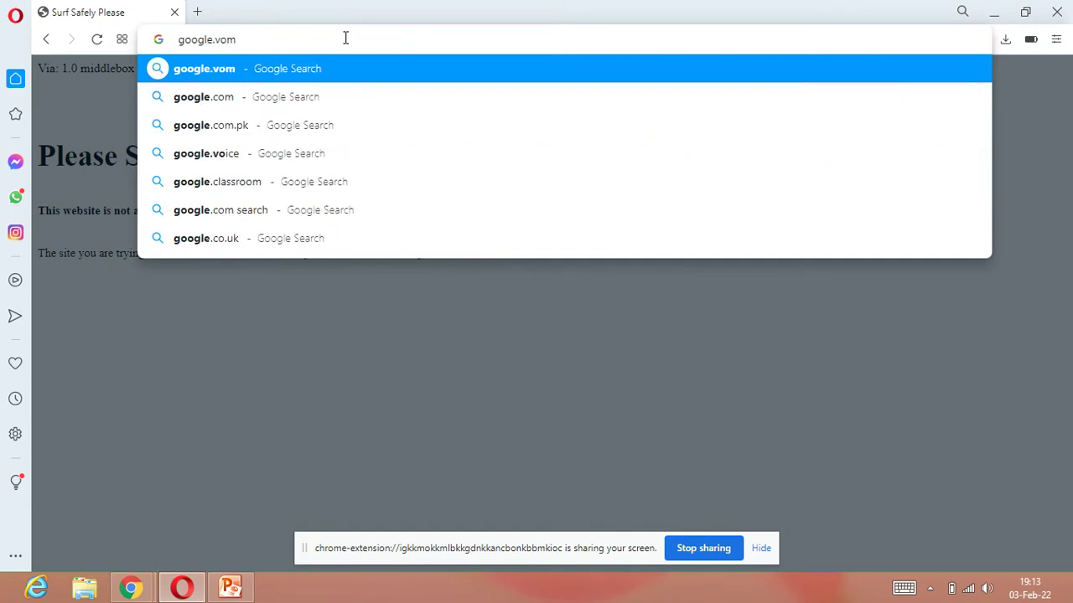
key(Return)
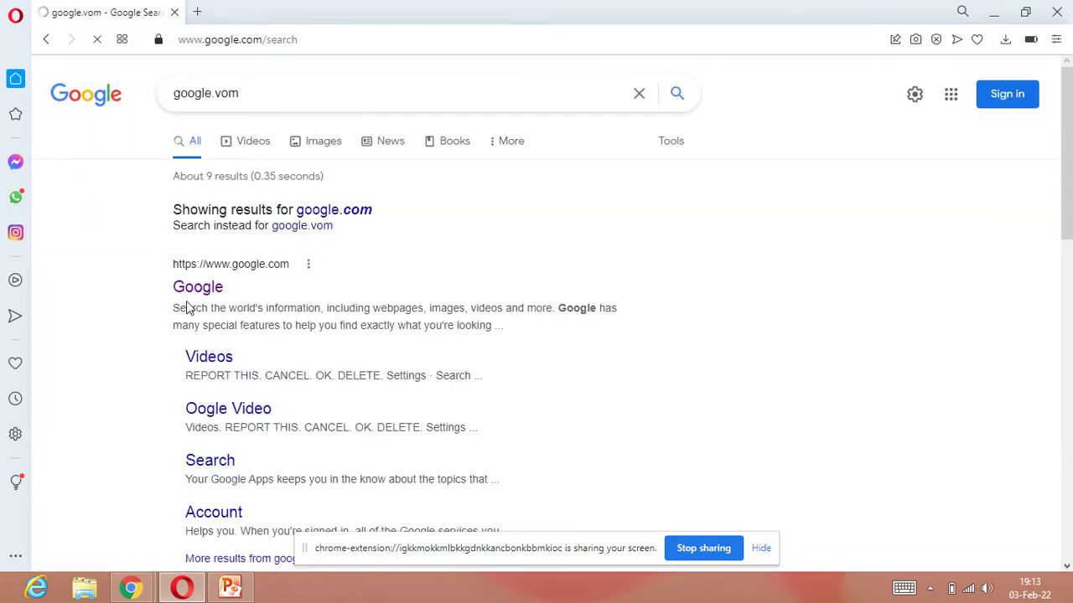
click(223, 289)
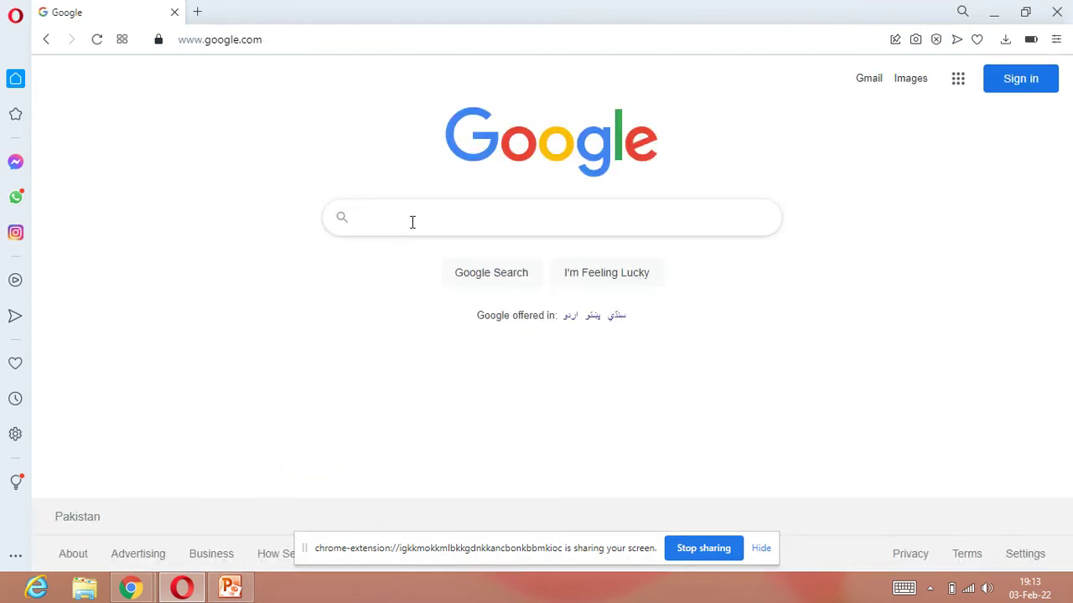
Step: Search Google for 'download slims 9', correcting the version number from 8 to 9
click(411, 222)
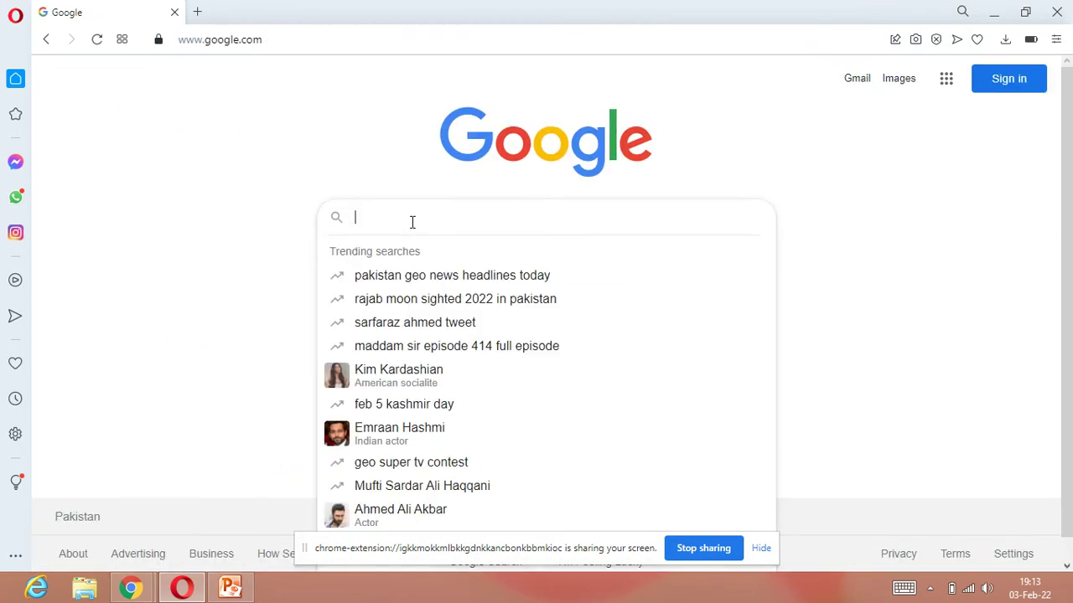
text(do)
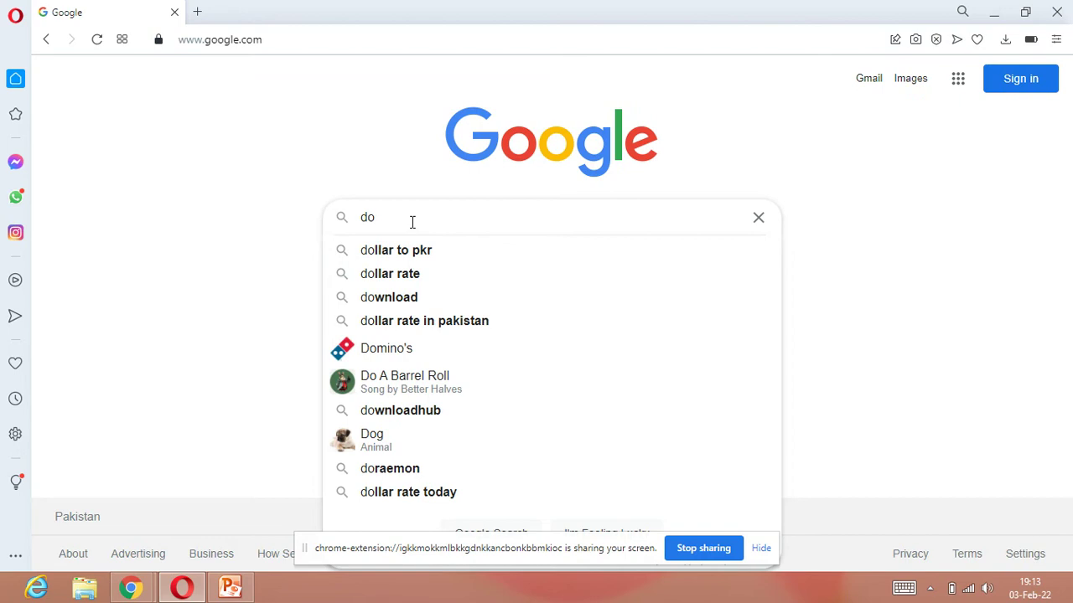
text(wnlo)
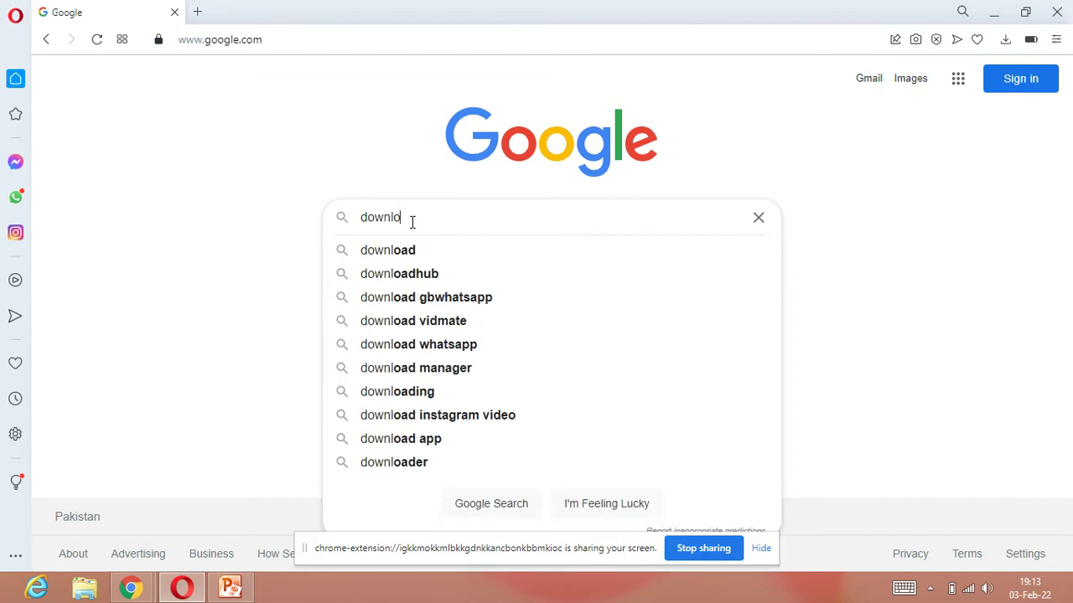
text(ad s)
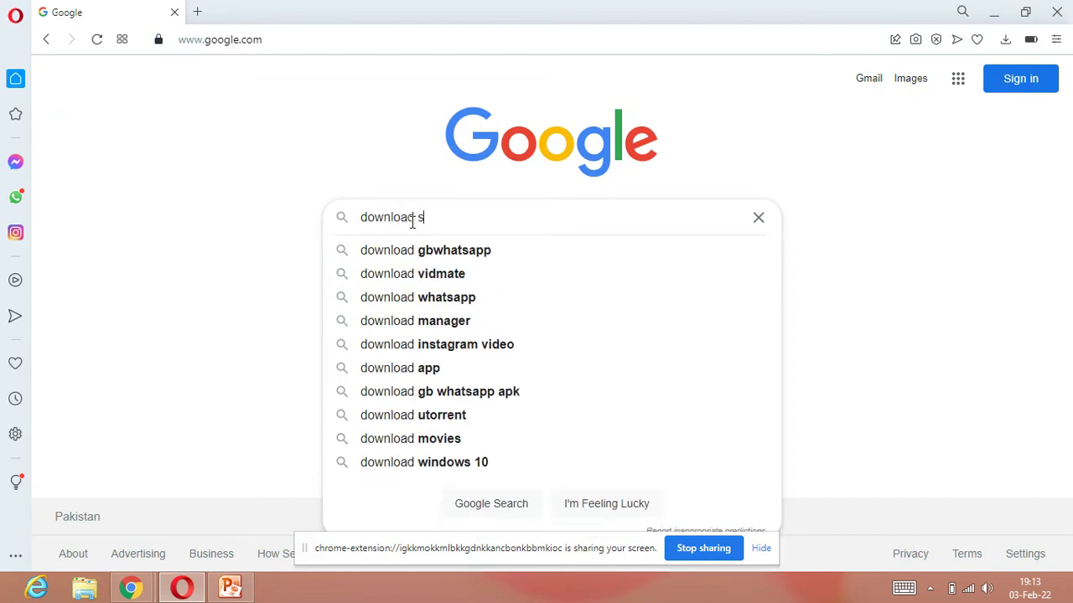
text(lims )
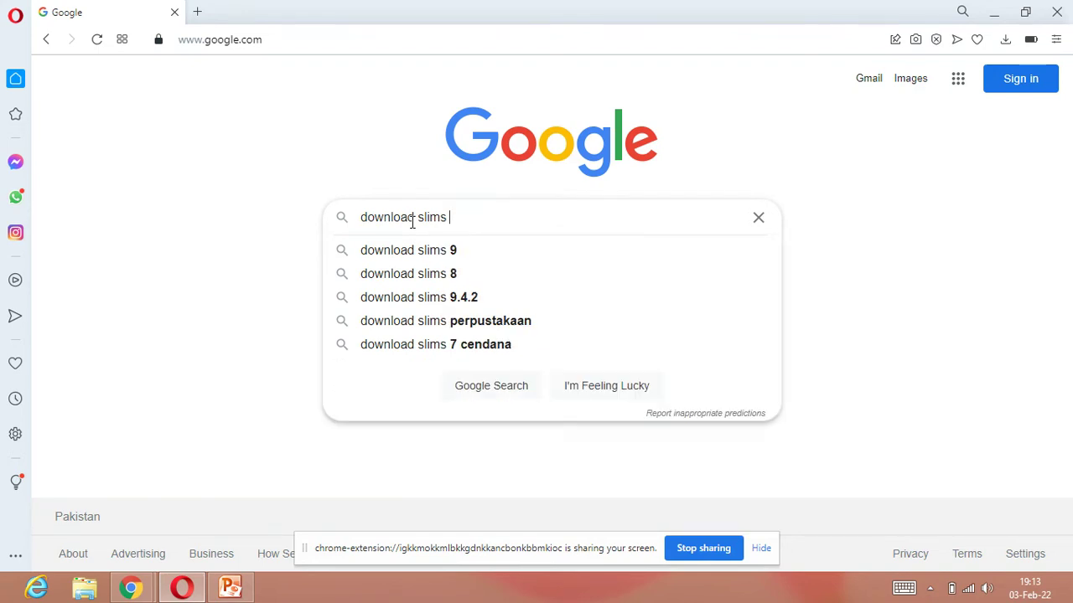
text(8)
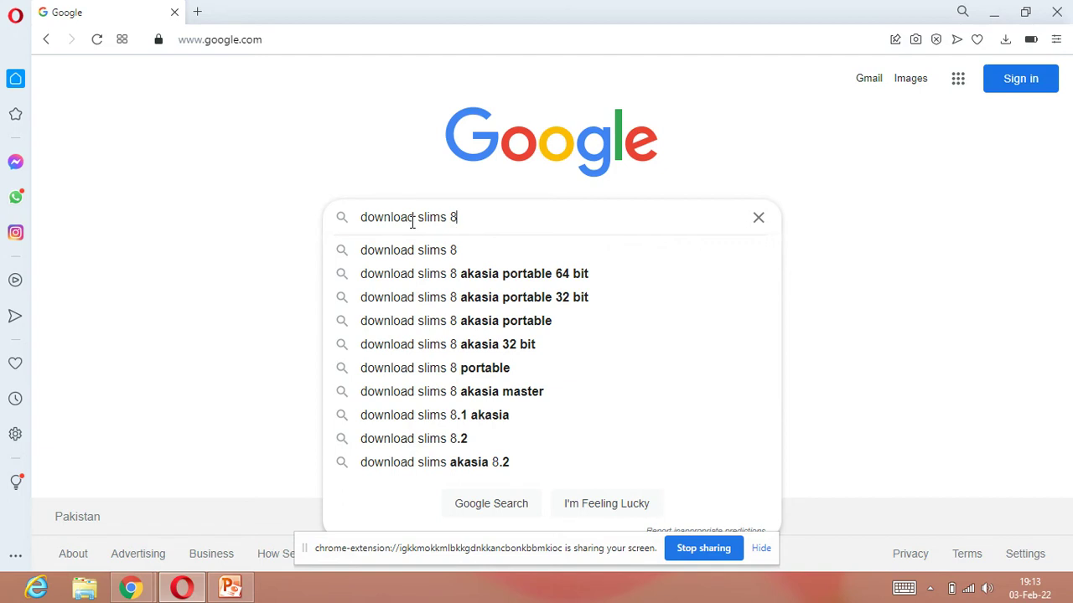
key(BackSpace)
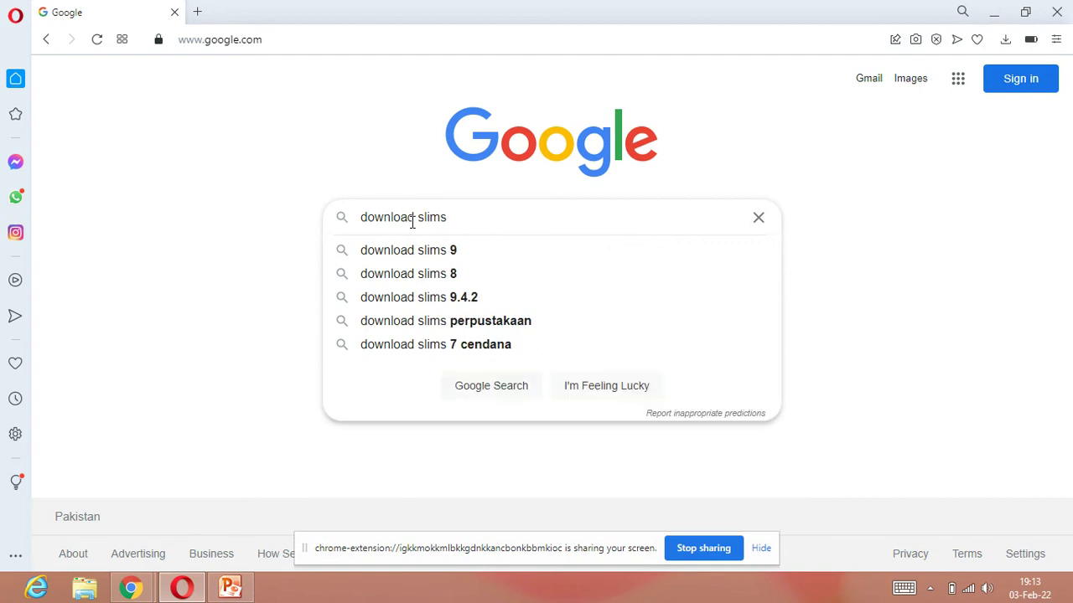
text(0)
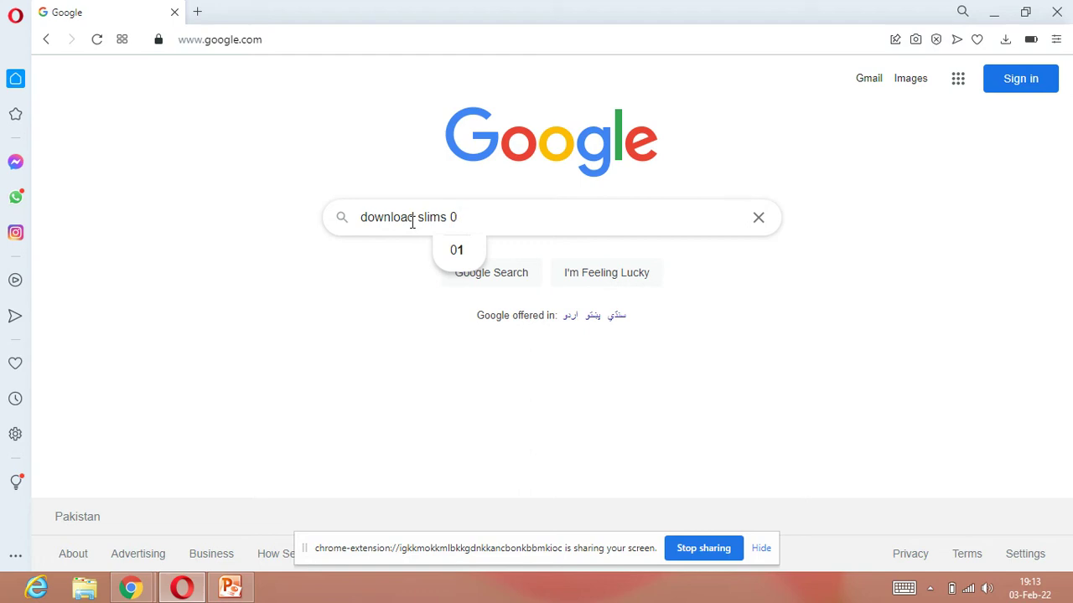
key(BackSpace)
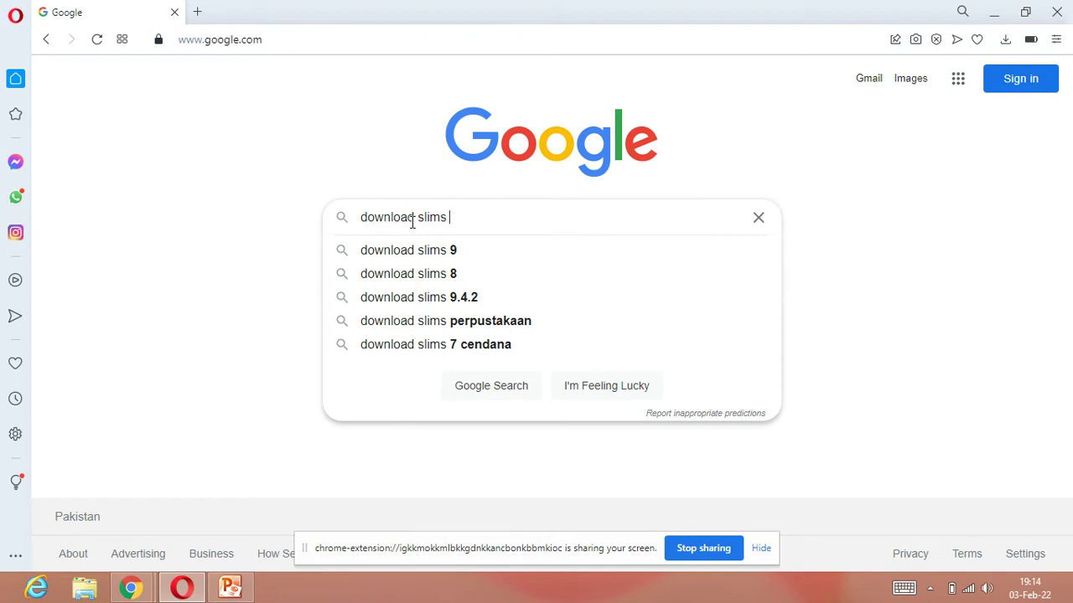
text(9)
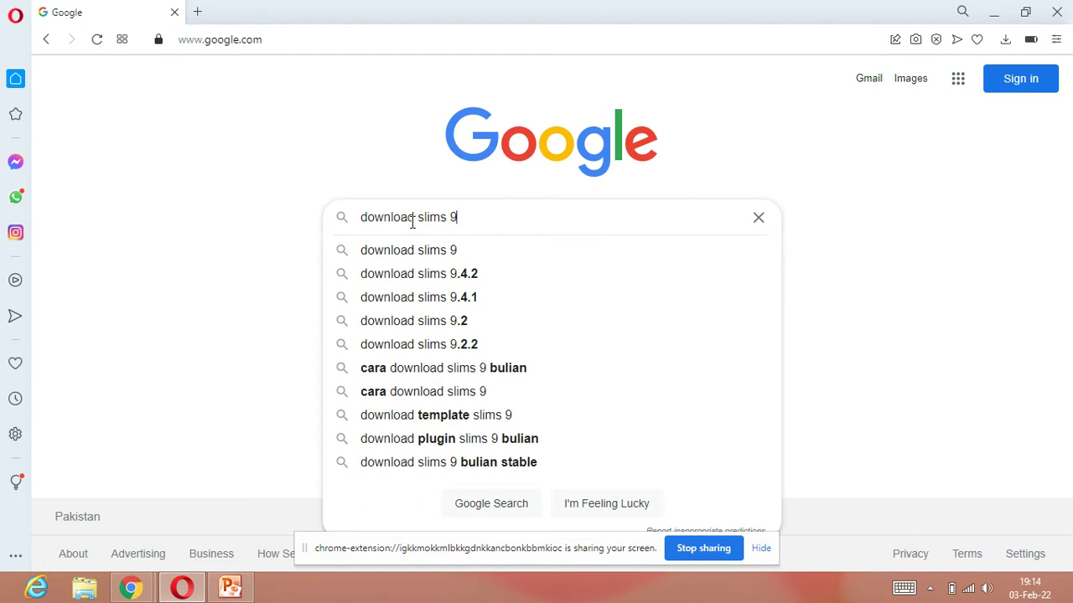
key(Return)
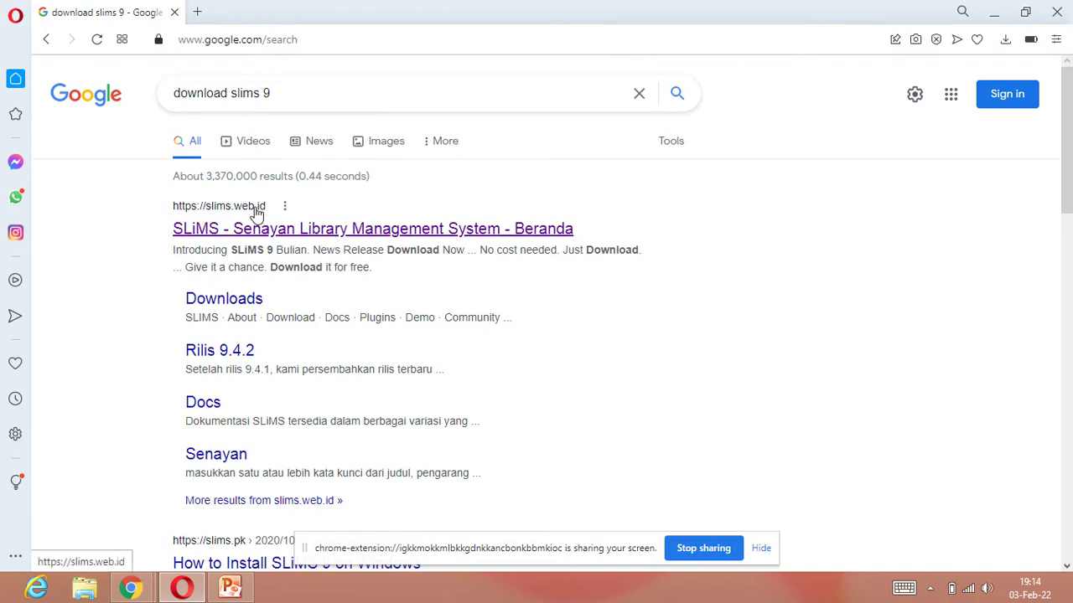
Step: Open the official SLiMS site at slims.web.id and scroll to the Portable SLiMS download options
click(321, 232)
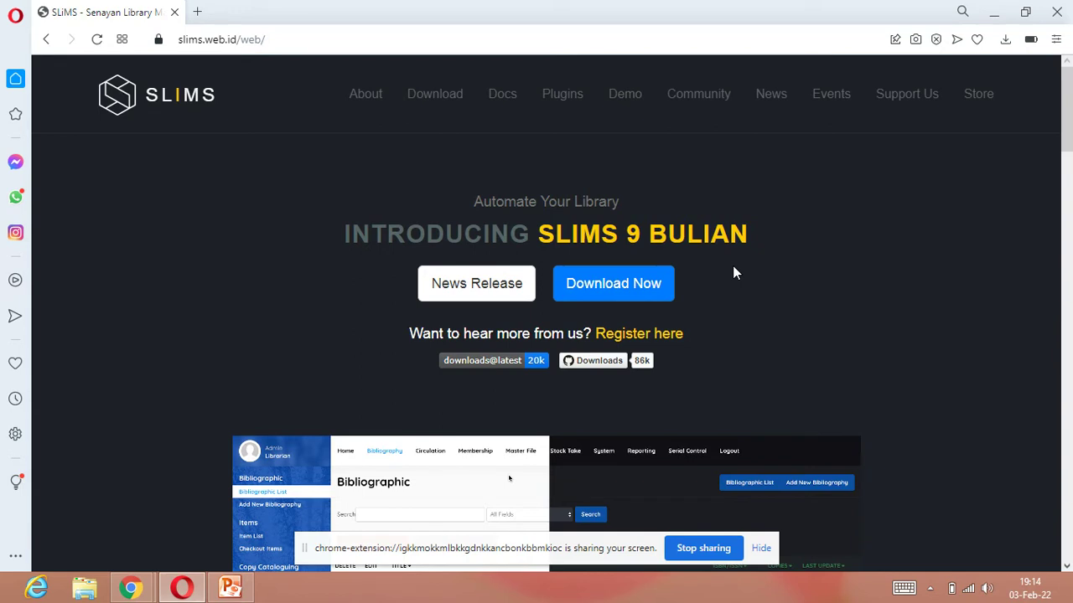
scroll(762, 261, down, 10)
scroll(763, 265, down, 10)
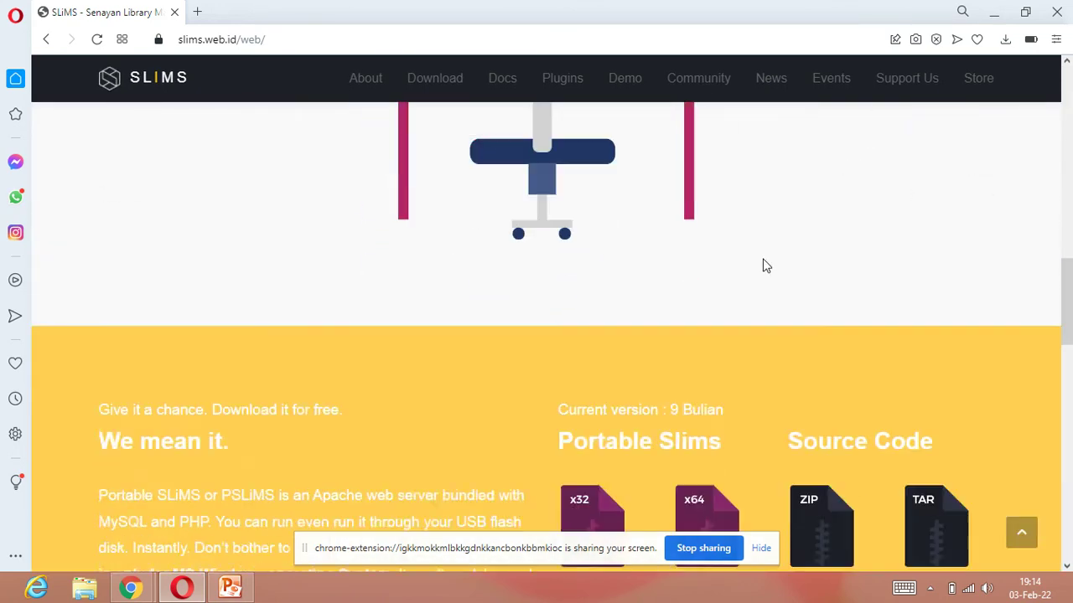
scroll(681, 268, up, 2)
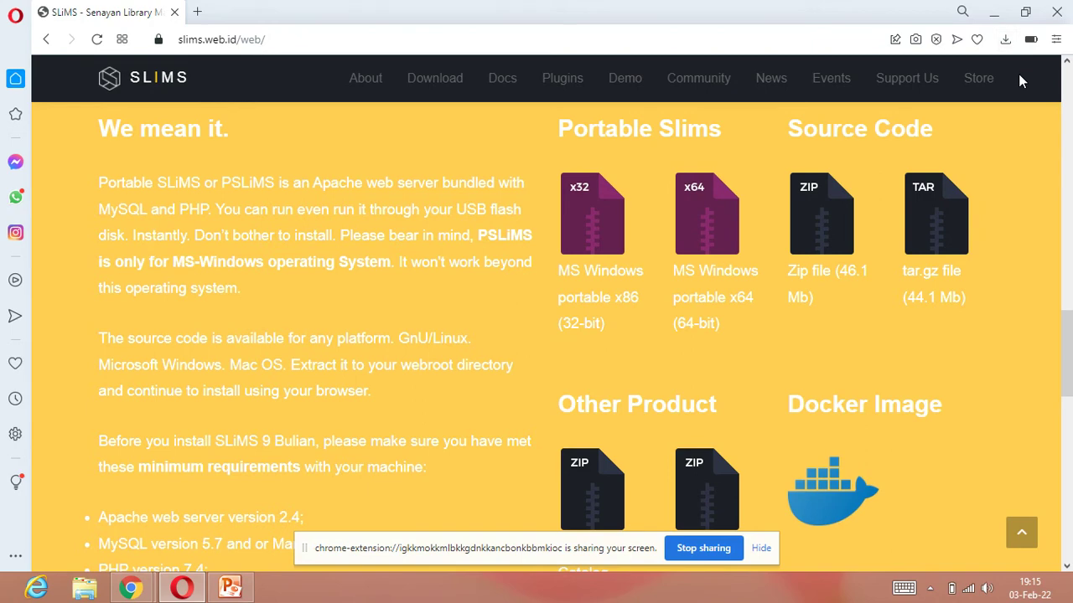
Step: Minimize Opera, PowerPoint and Chrome, then open Properties of the desktop Computer icon
click(997, 17)
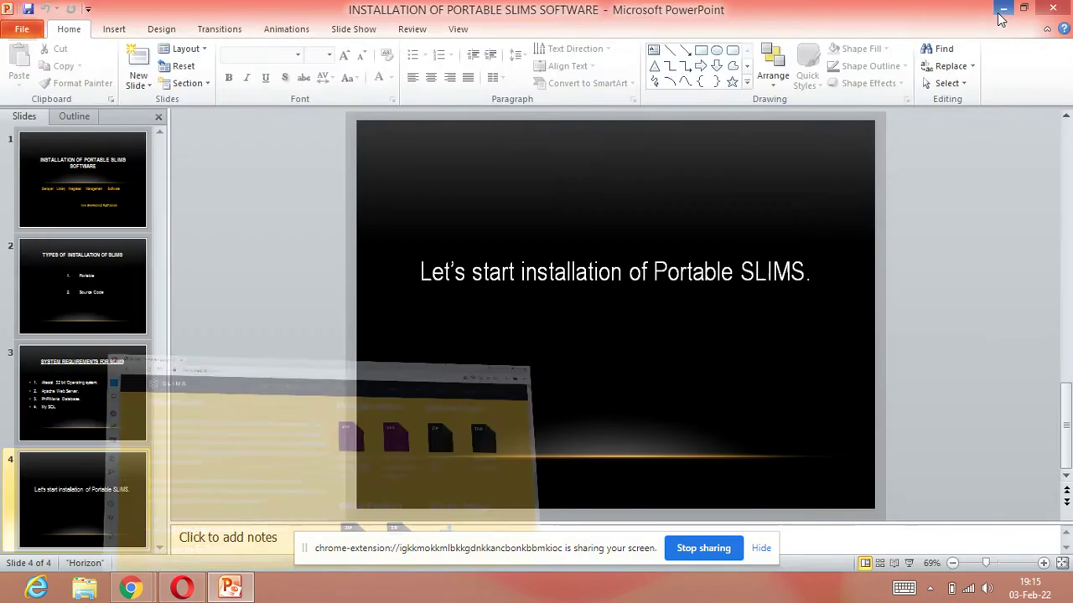
click(999, 9)
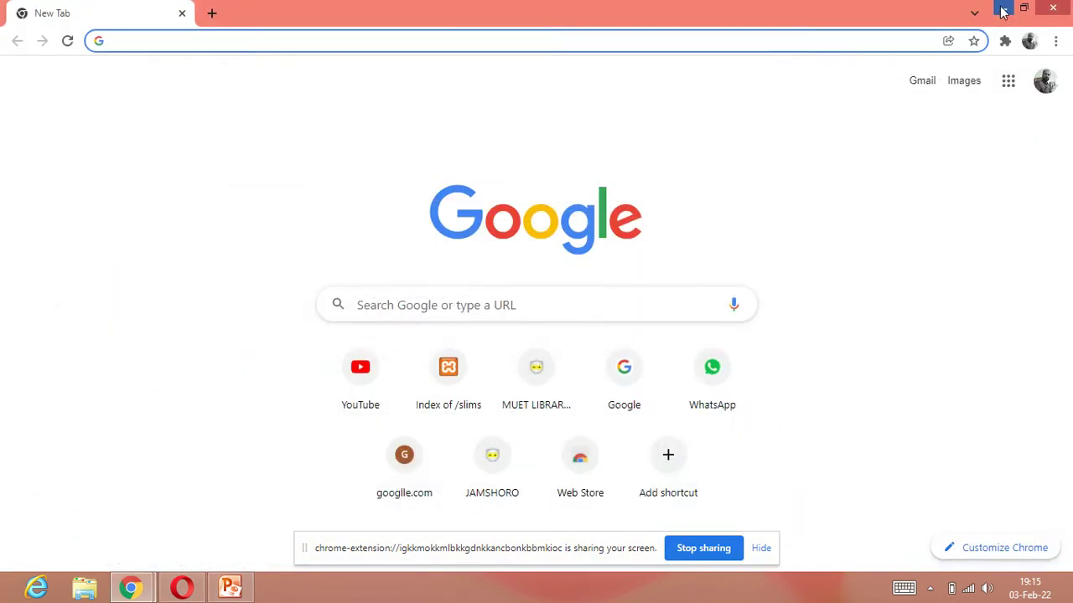
click(972, 9)
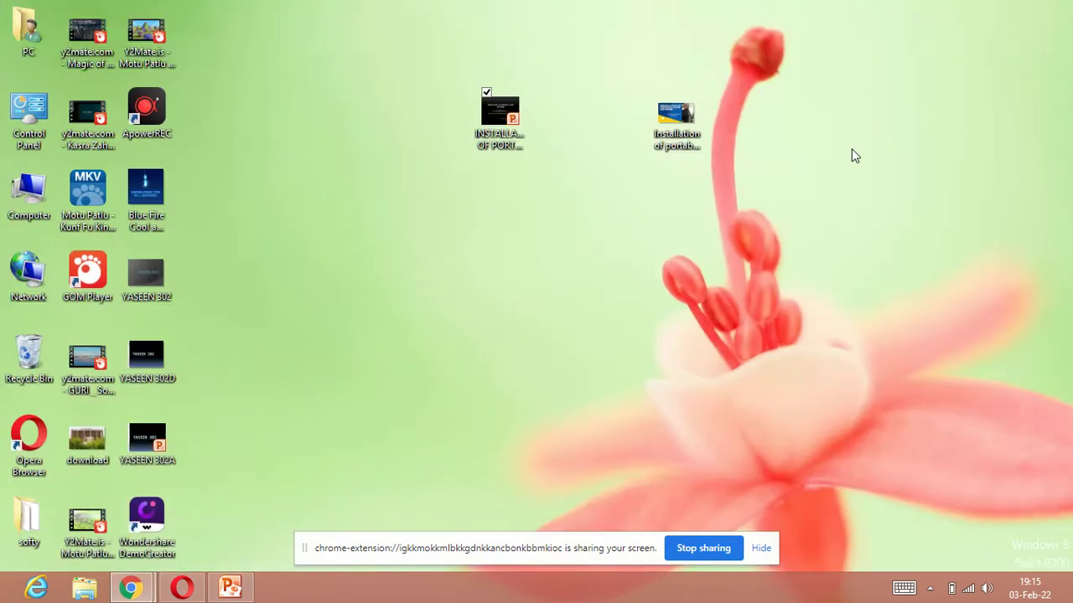
right_click(36, 211)
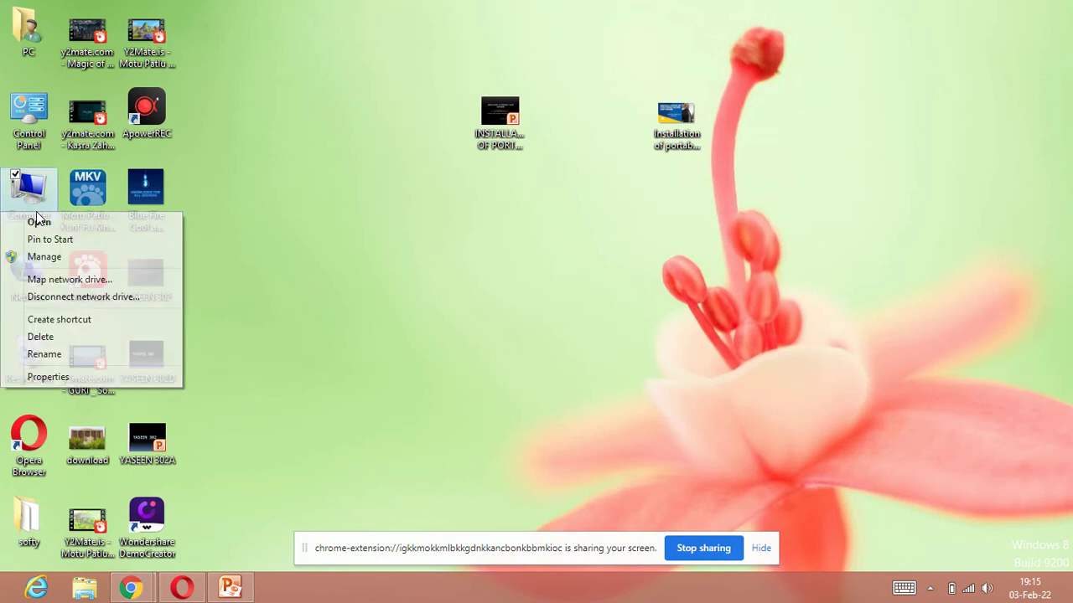
click(47, 378)
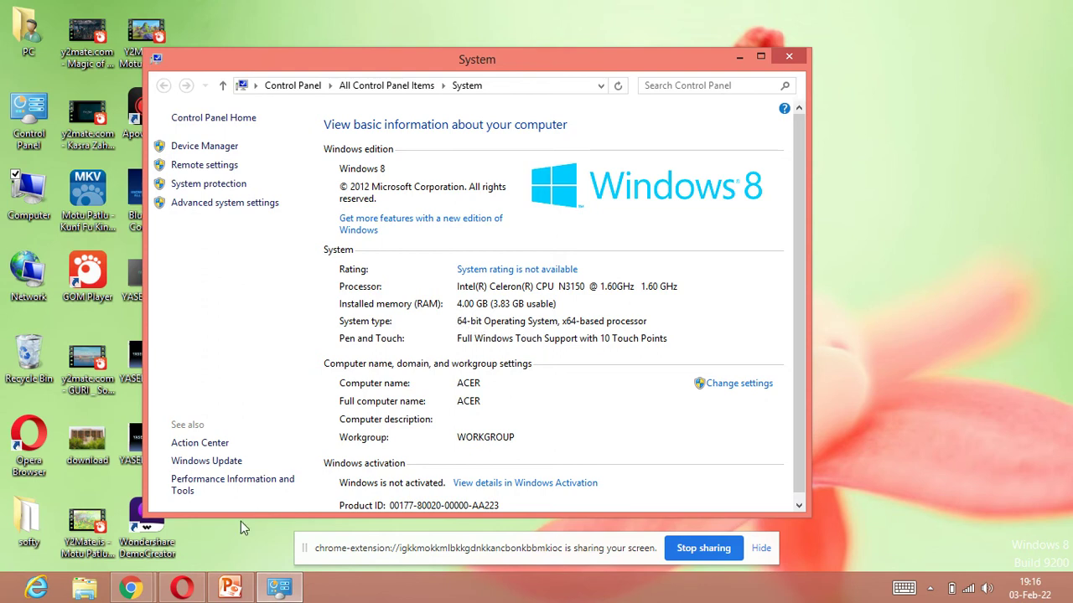
Step: Cancel the duplicate x64 portable download and show the finished pslims9-amd64-Update20210412 zip in Downloads
click(182, 588)
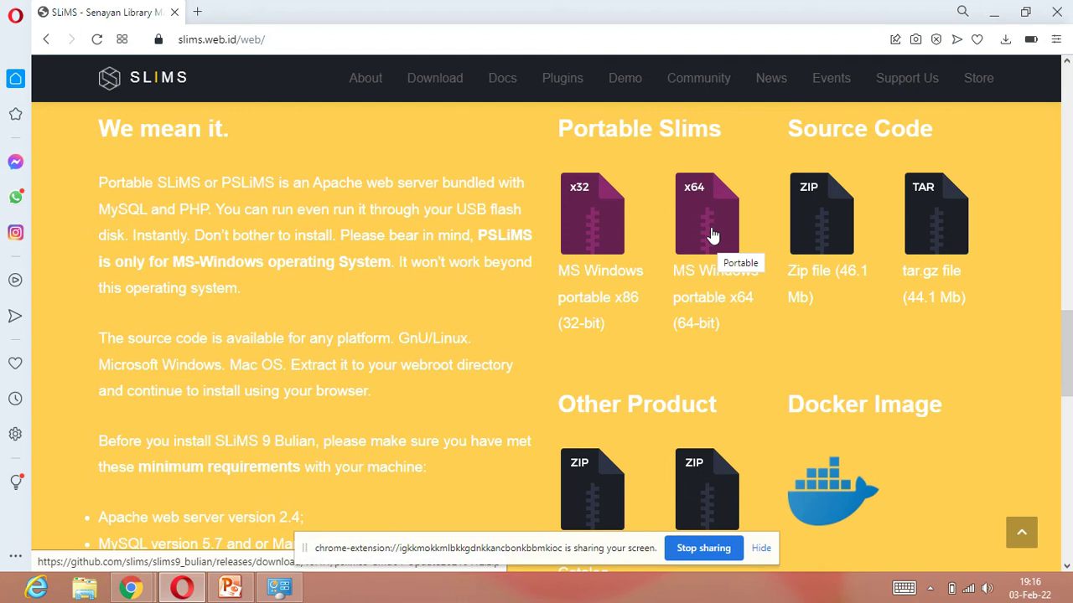
click(711, 235)
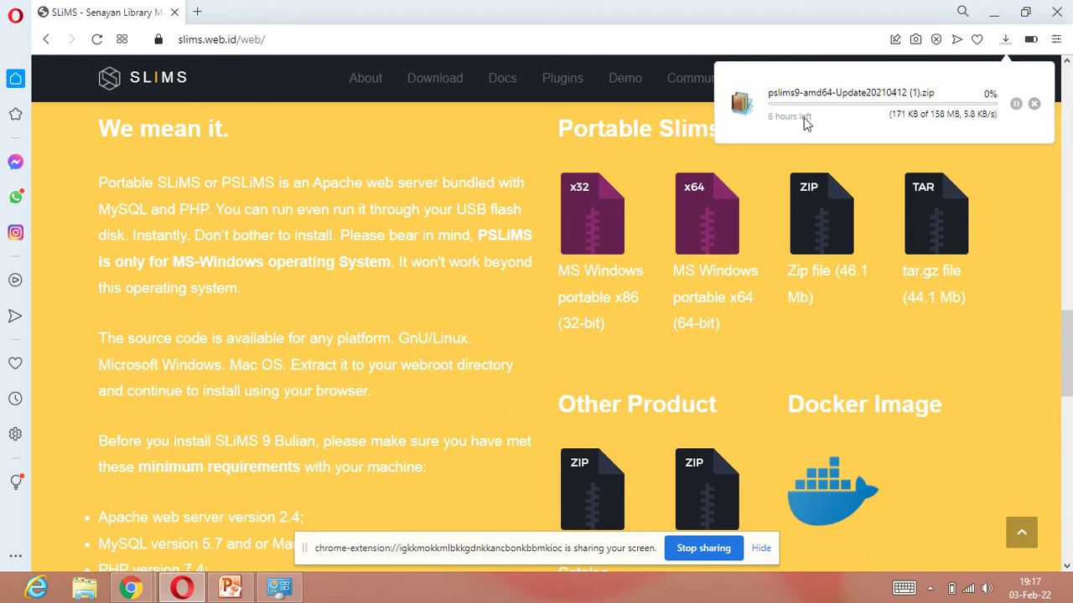
click(1017, 105)
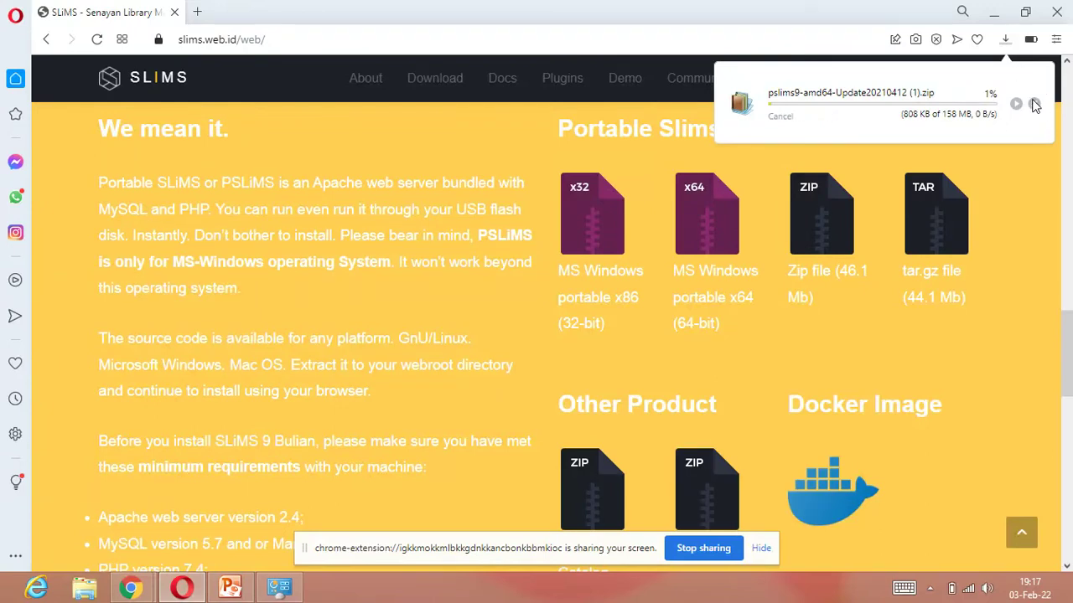
click(1034, 104)
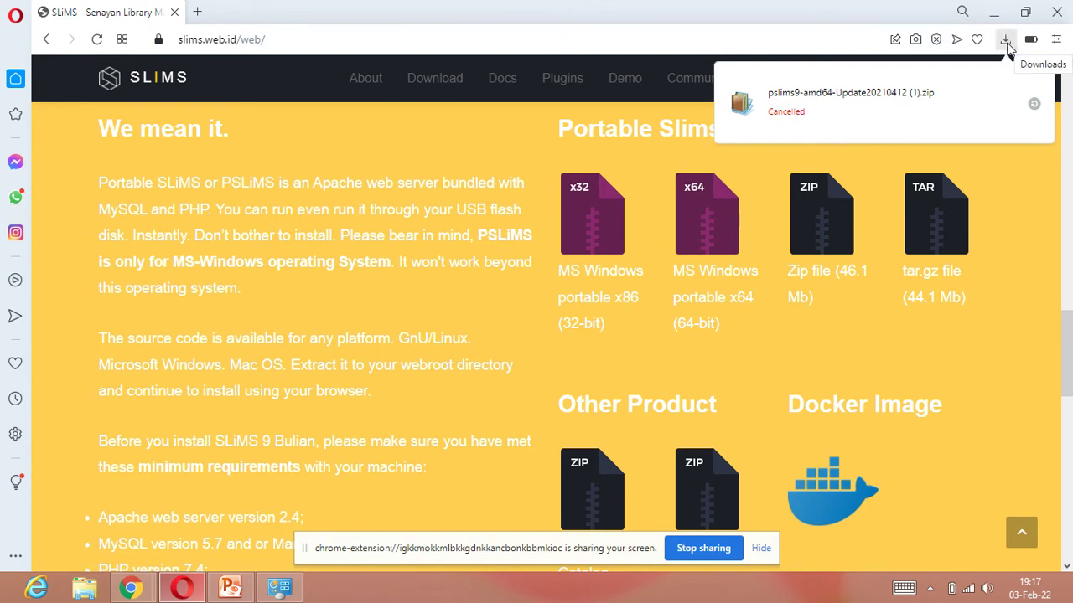
click(1006, 42)
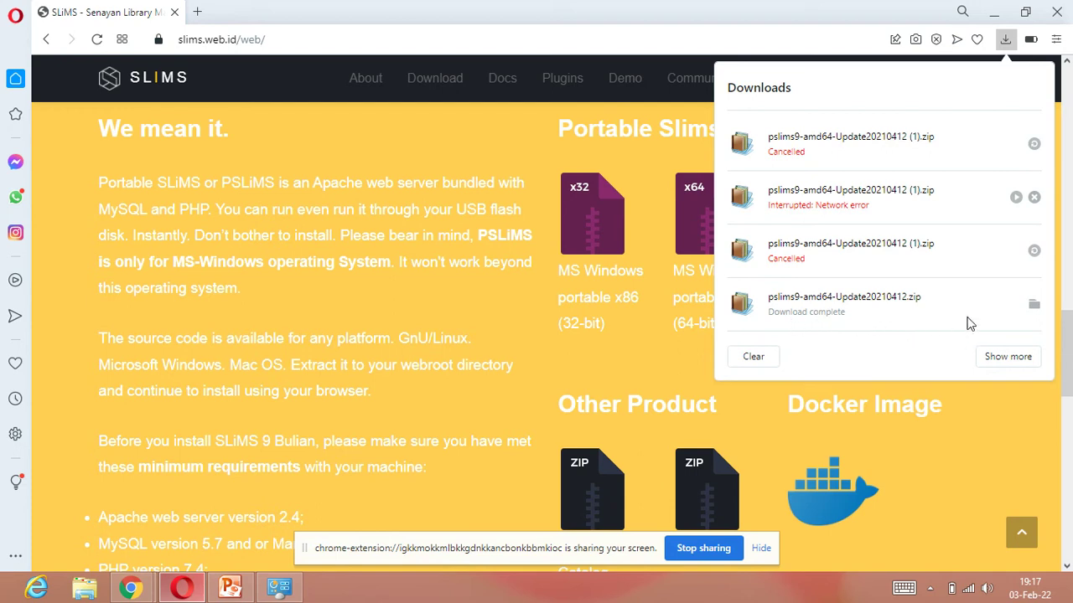
click(1034, 307)
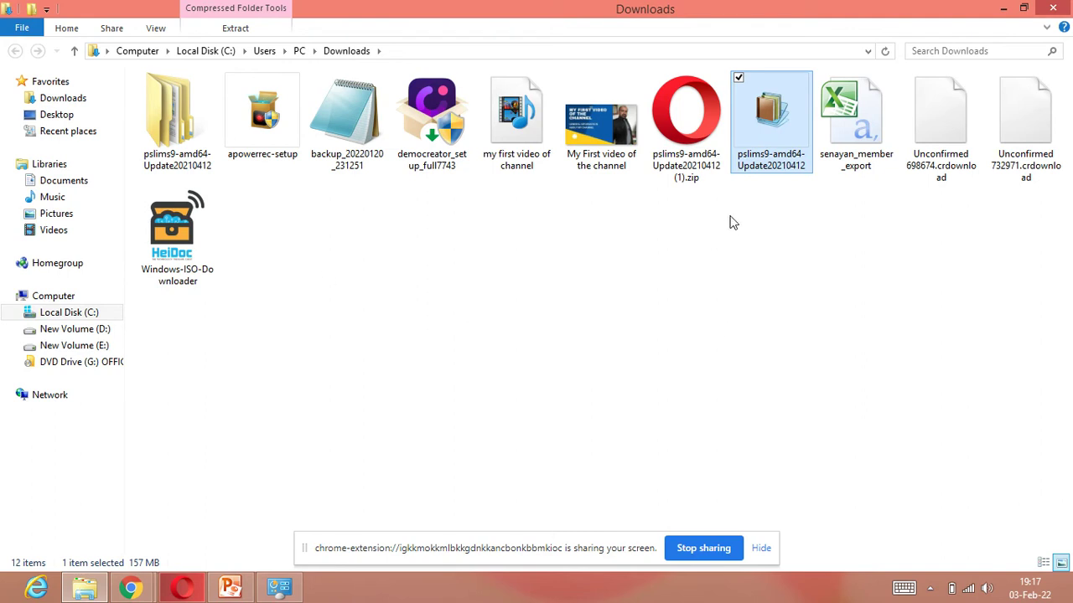
Step: Select the 157 MB pslims9-amd64-Update20210412 archive and bring up its WinRAR extract options
click(865, 124)
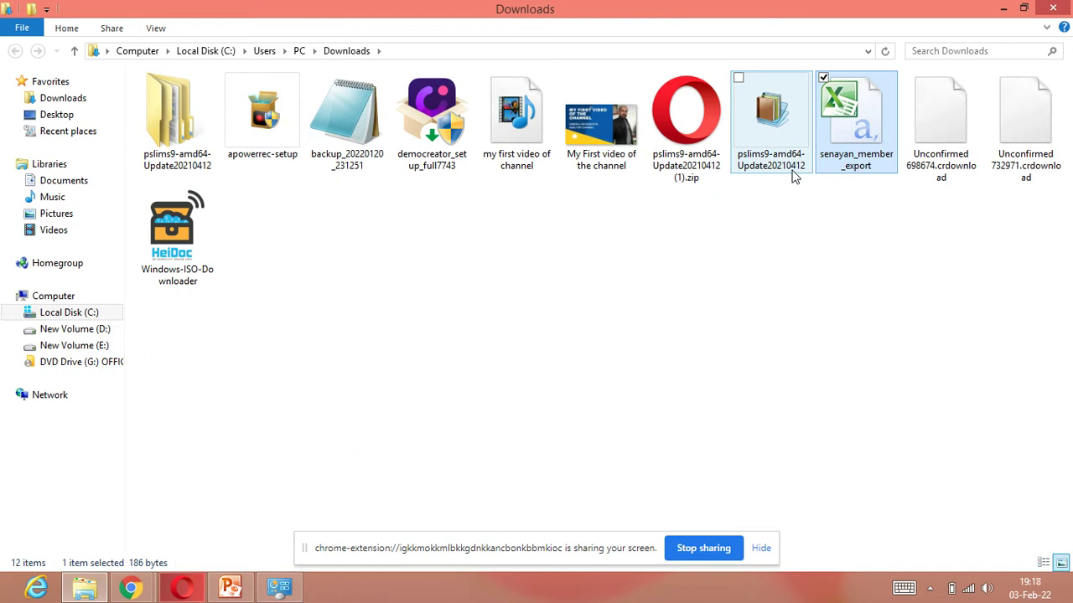
drag(772, 142, 480, 295)
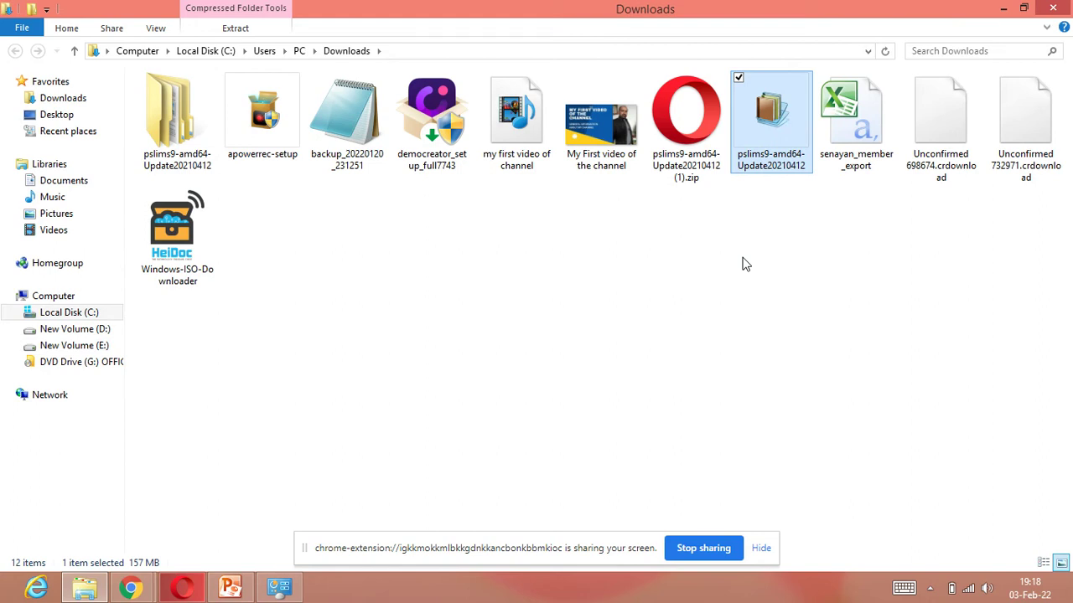
double_click(770, 132)
right_click(768, 130)
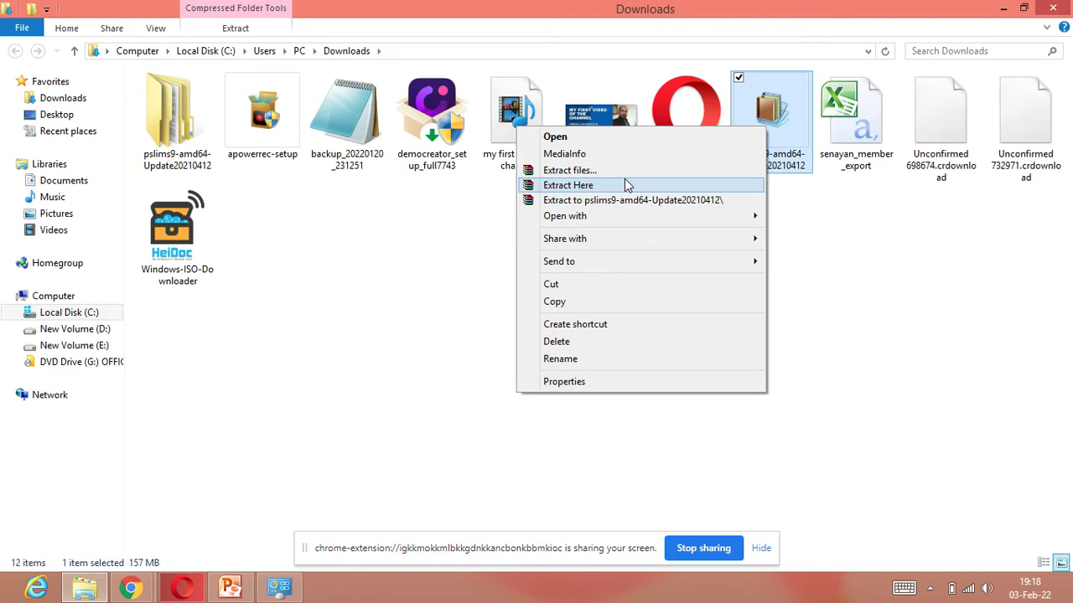
mouse_move(578, 239)
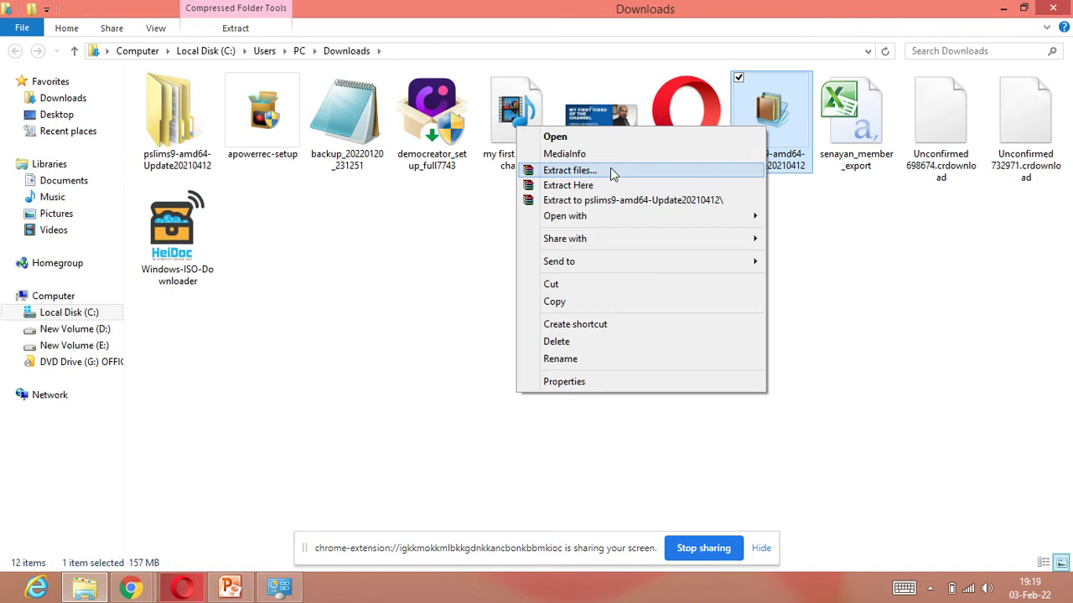
Step: Dismiss the timeout warning and close WinRAR's extraction path and options without extracting
click(592, 170)
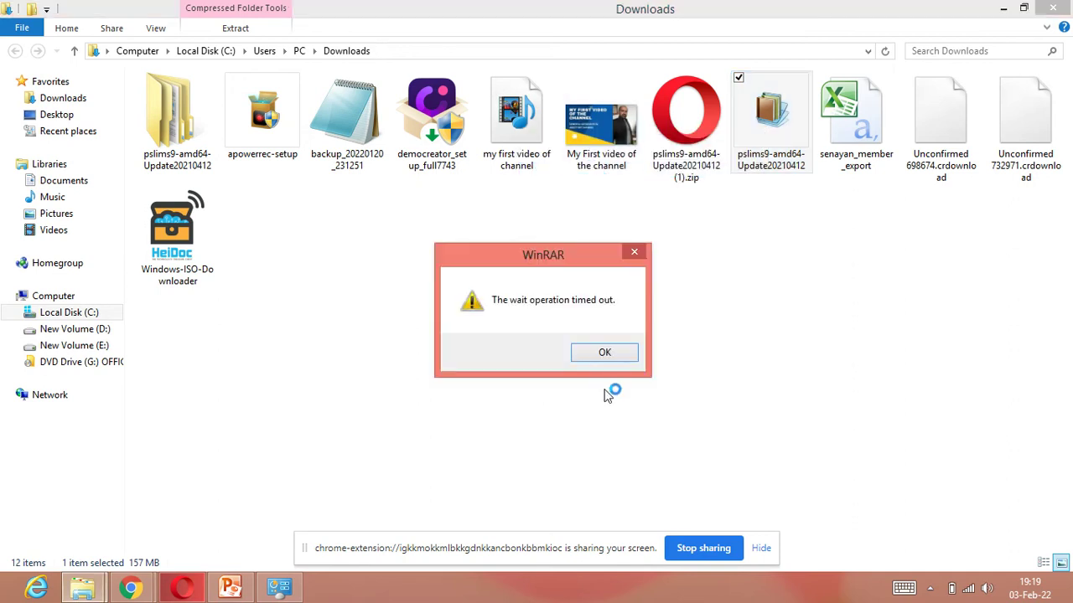
click(601, 353)
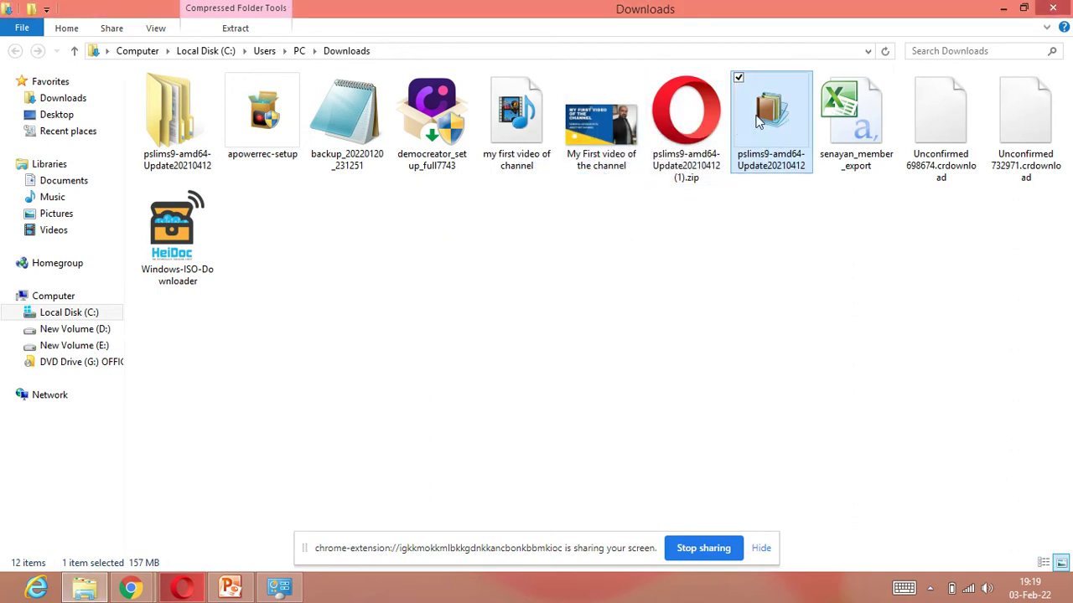
right_click(754, 116)
click(630, 165)
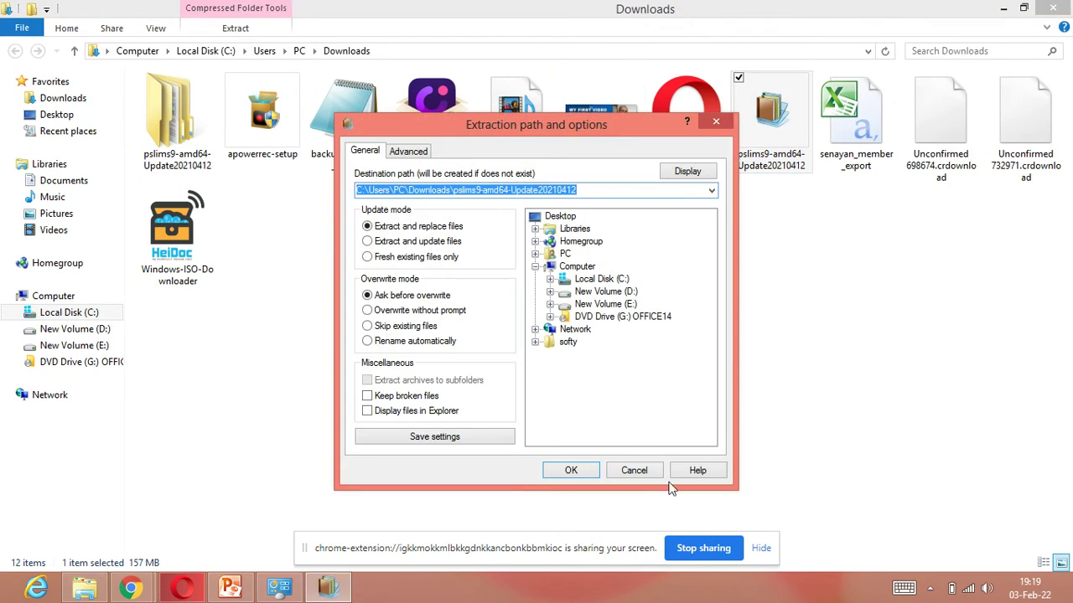
click(634, 470)
Step: Extract the pslims9 archive into Downloads, then cancel the extraction at about 9%
right_click(768, 170)
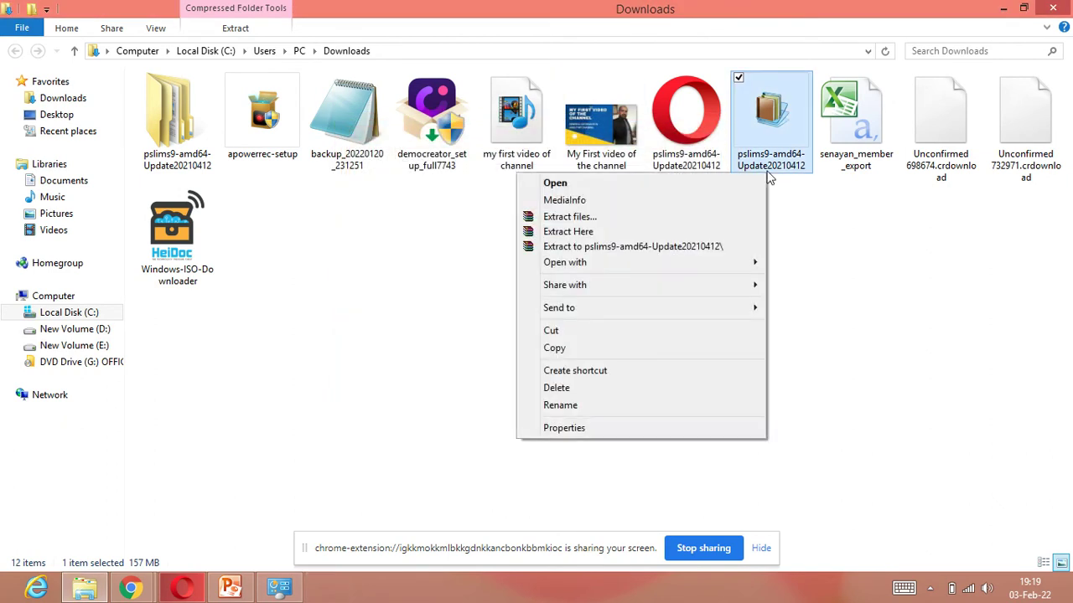
click(602, 238)
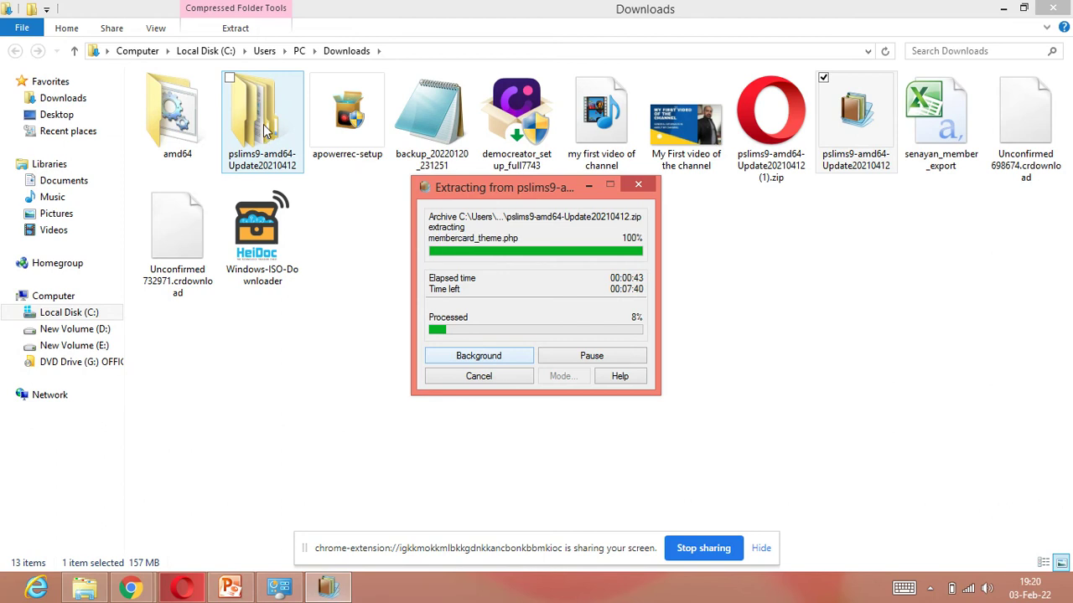
click(514, 378)
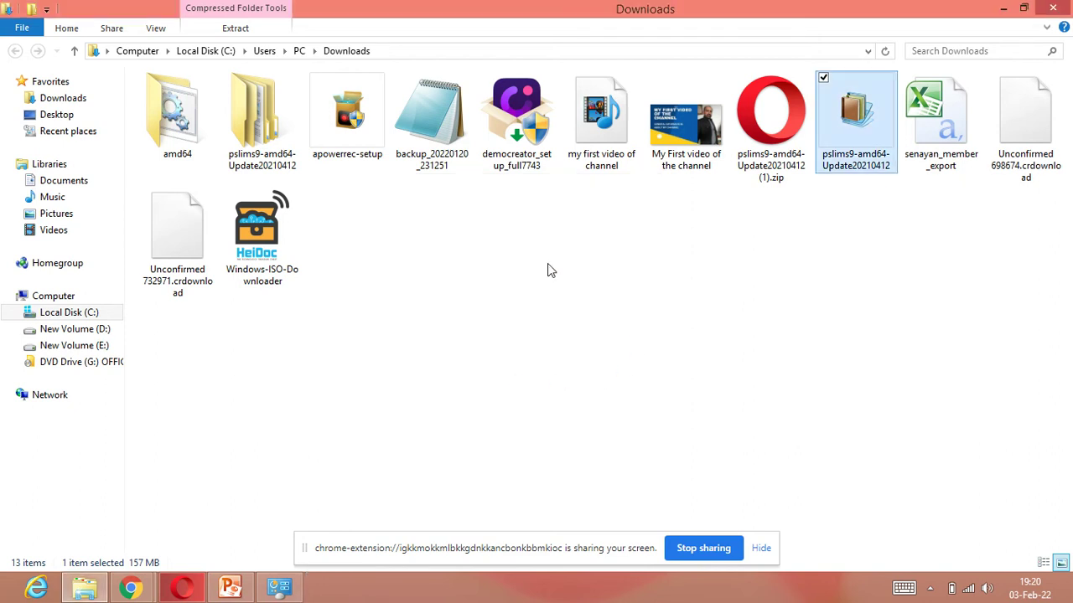
Step: Open Downloads > pslims9-amd64-Update20210412 > amd64 to reach the httpd and mariadb batch files
click(262, 136)
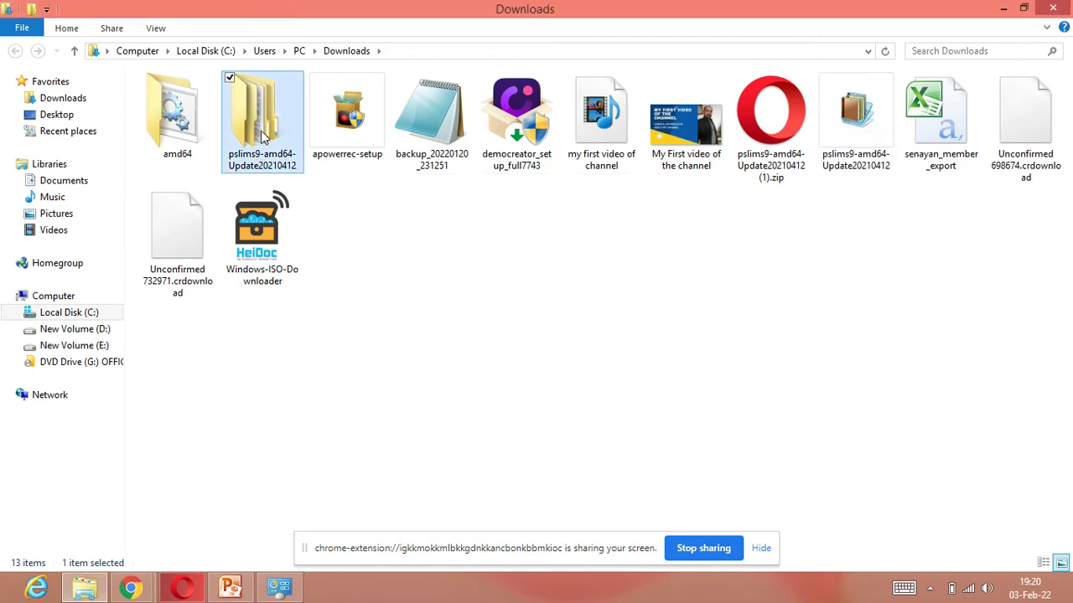
double_click(262, 136)
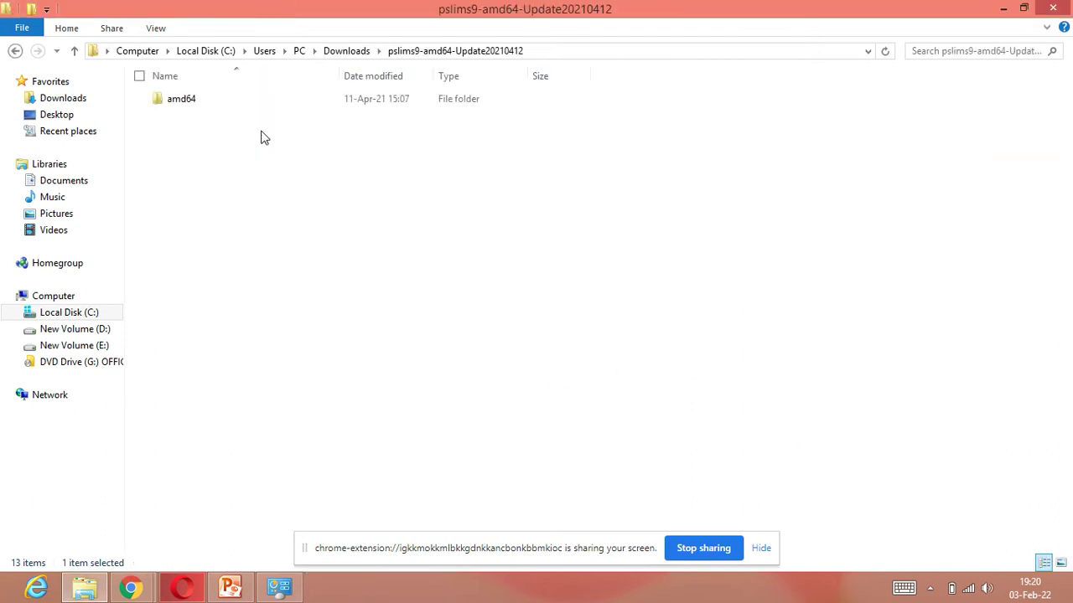
click(76, 50)
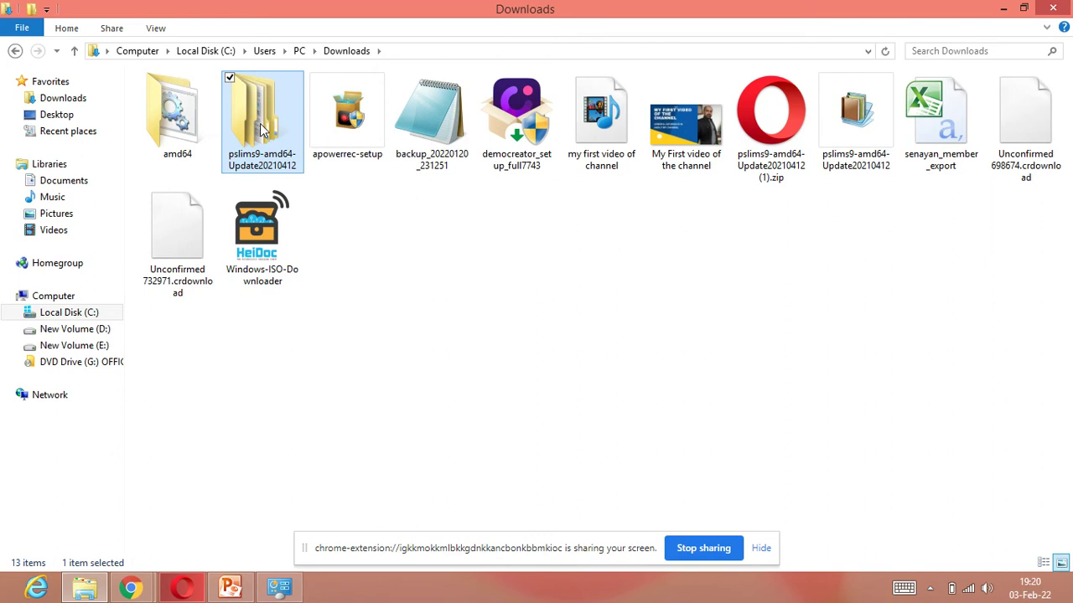
double_click(262, 128)
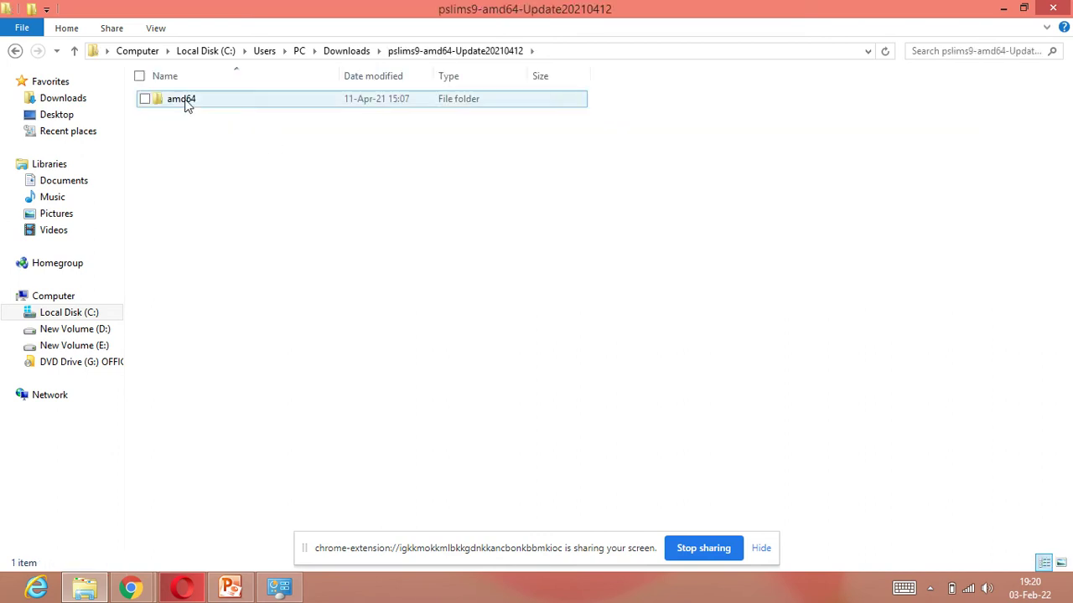
double_click(185, 100)
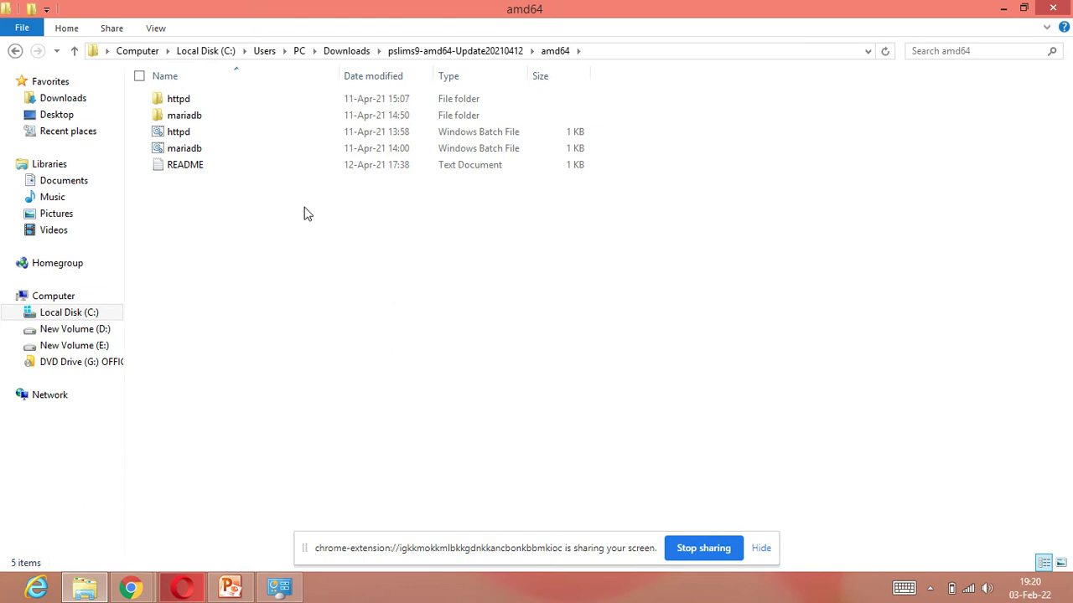
Step: Start Apache with httpd.bat, minimize its console and dismiss the missing libsqlite3.dll errors
double_click(184, 134)
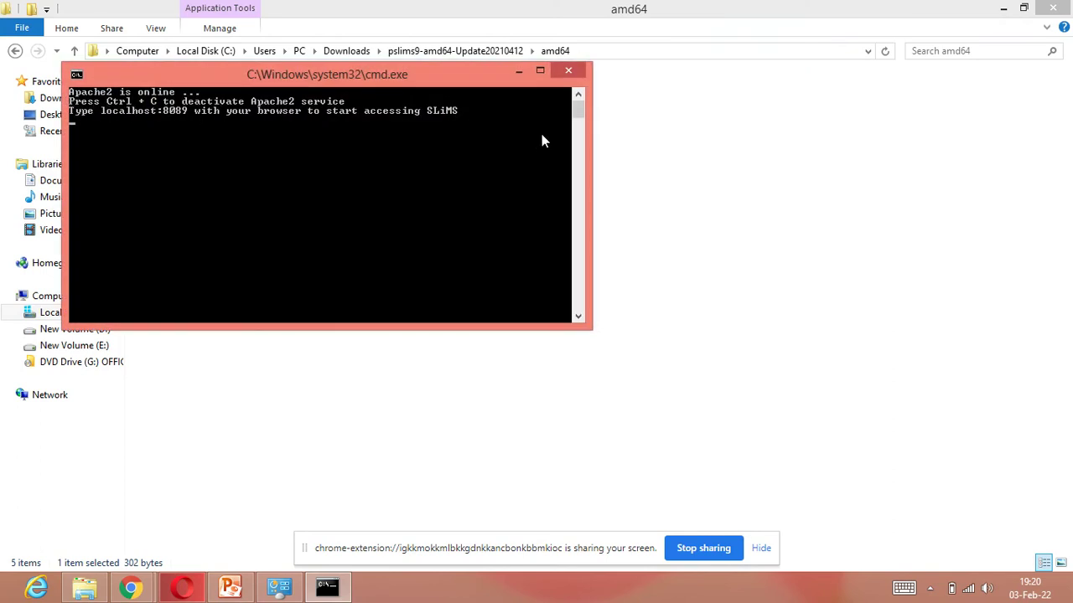
click(520, 71)
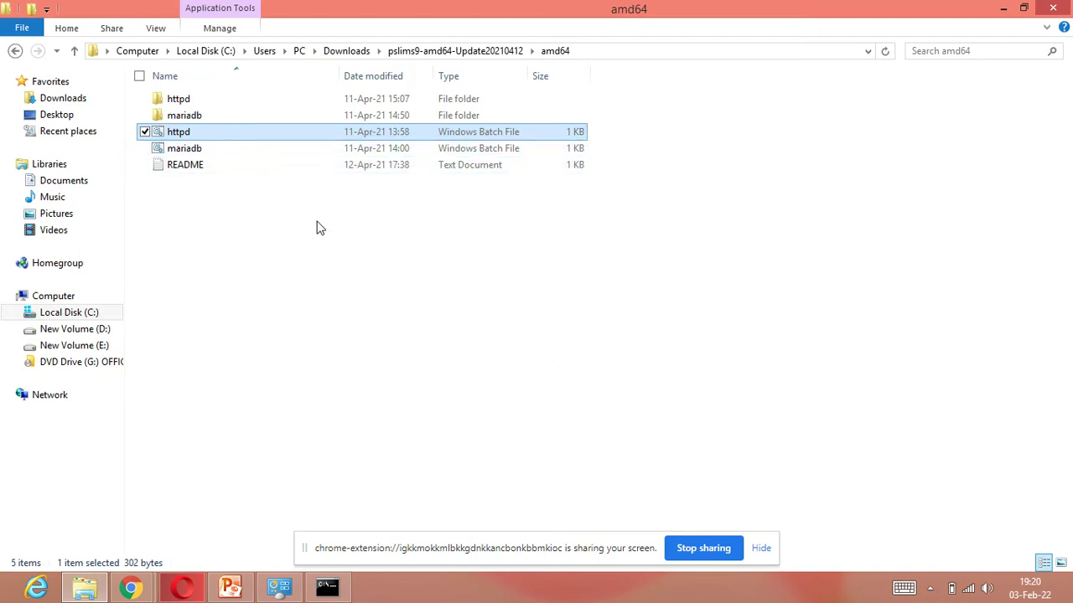
click(326, 585)
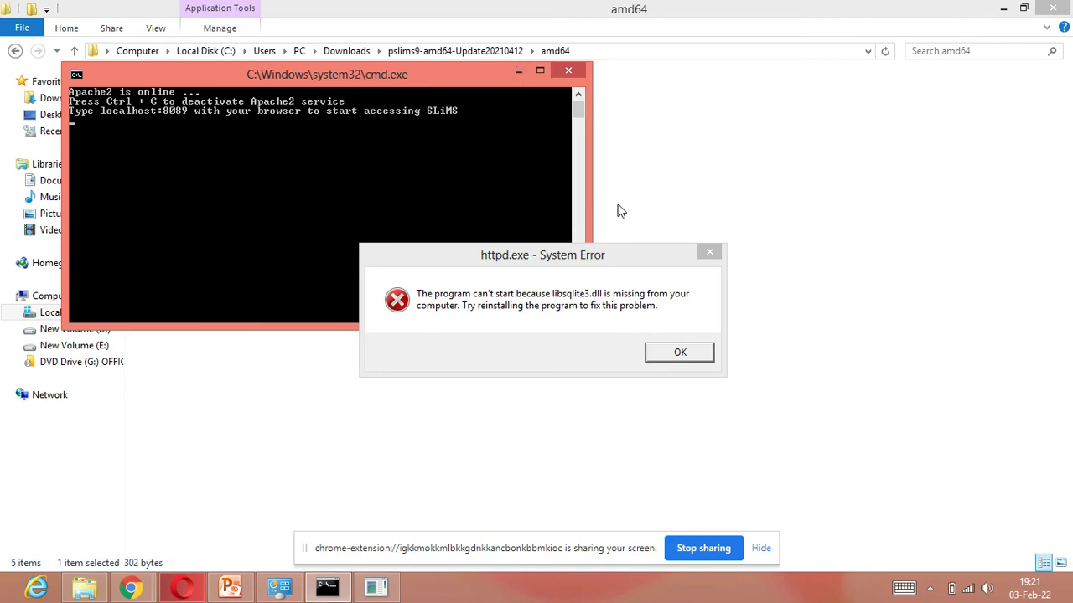
click(518, 72)
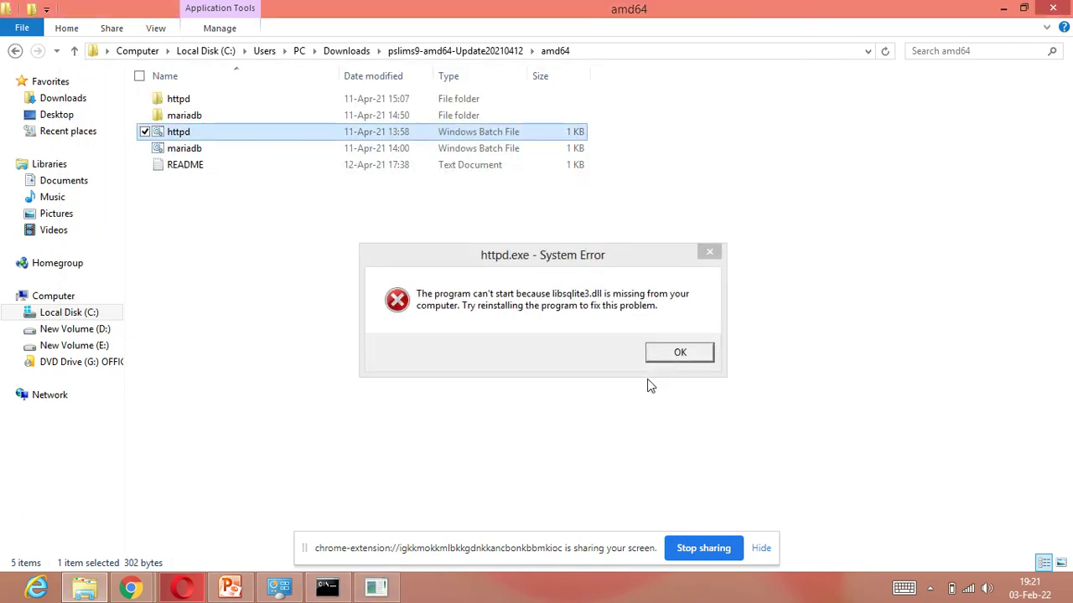
click(679, 357)
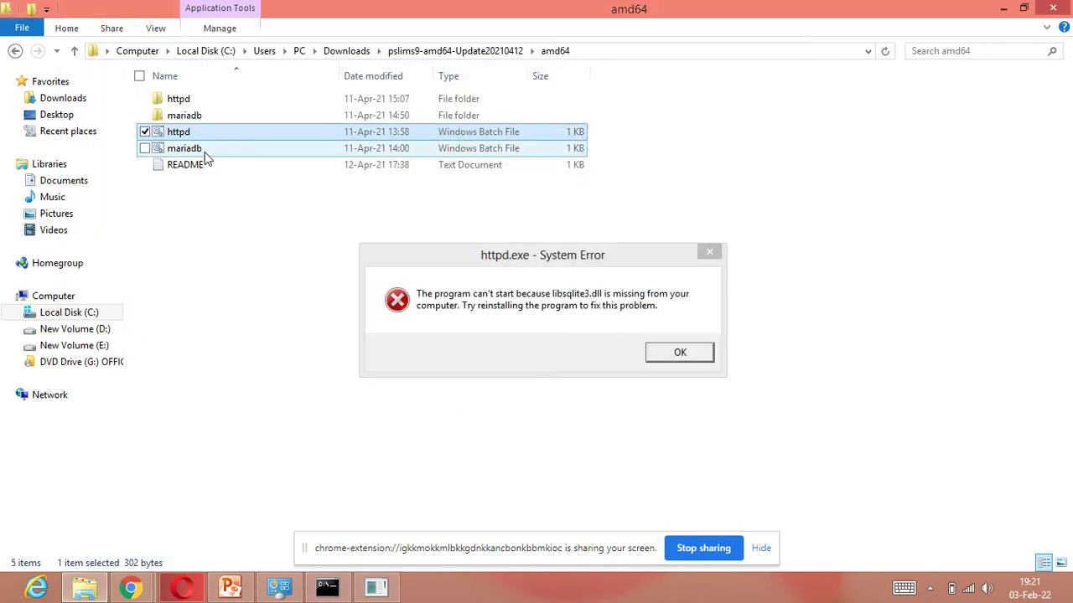
click(685, 355)
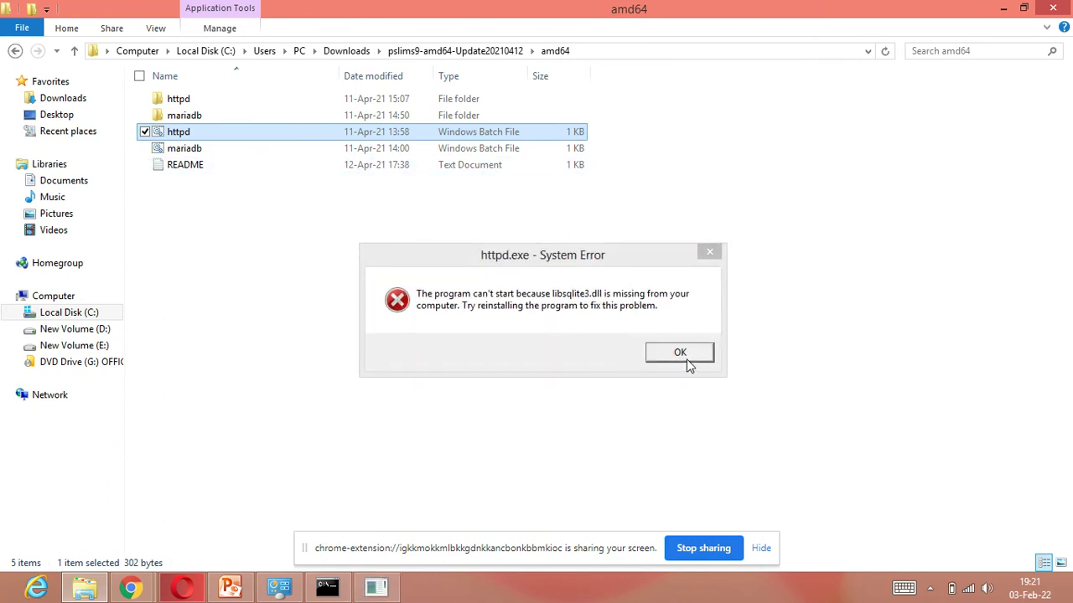
click(684, 356)
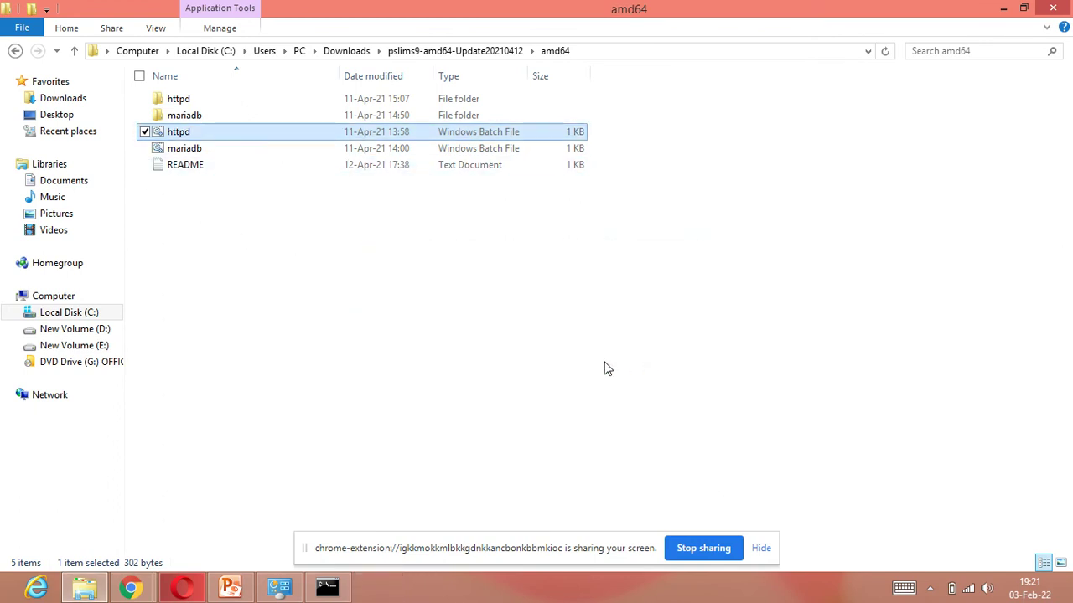
Step: Start MariaDB with mariadb.bat, listening on port 3404, and minimize its console
double_click(199, 153)
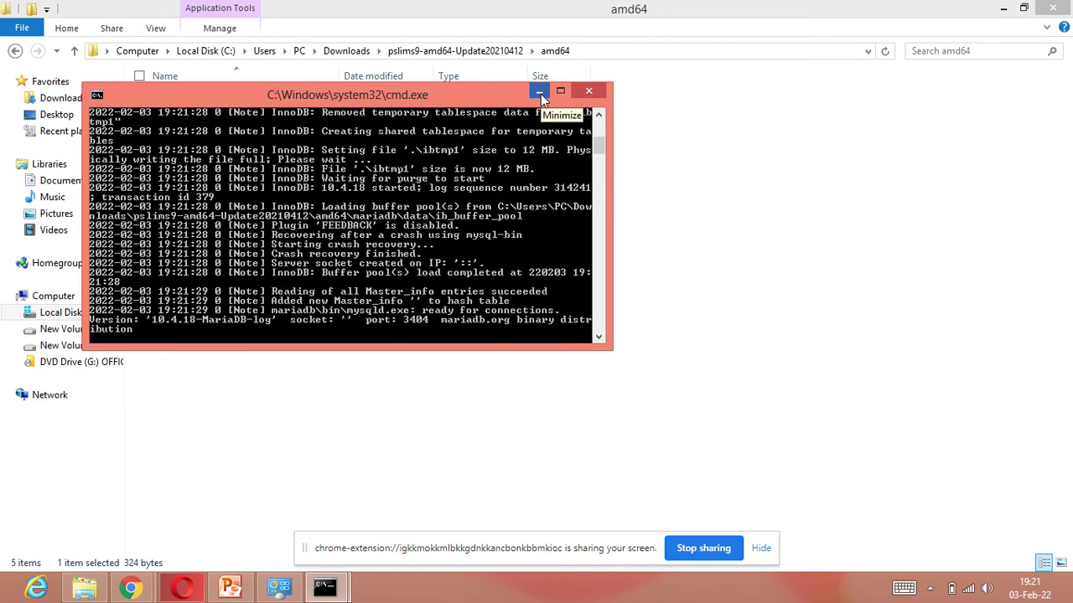
click(541, 94)
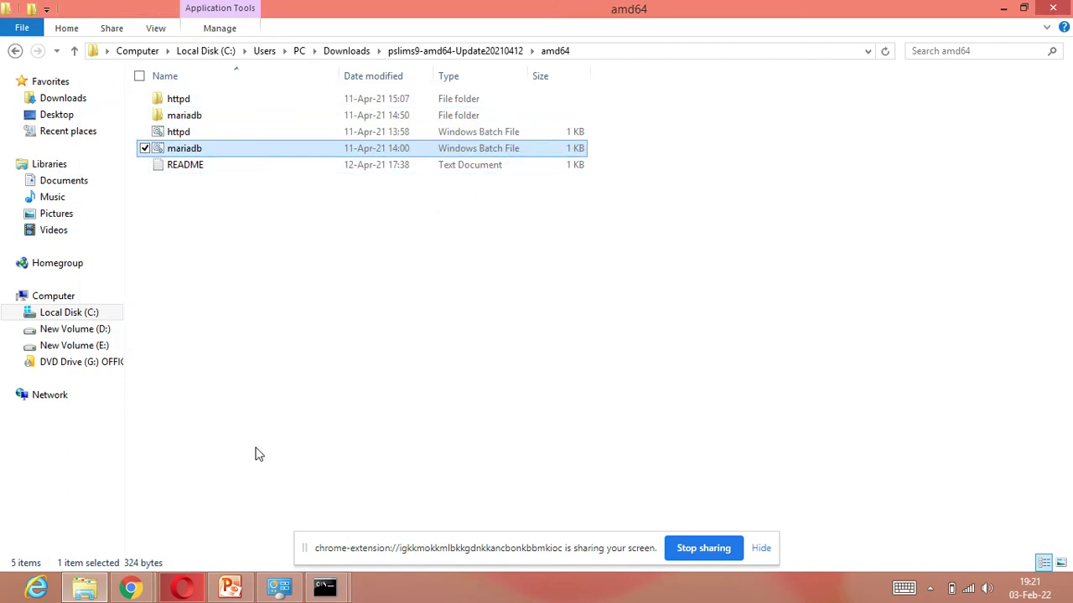
mouse_move(141, 582)
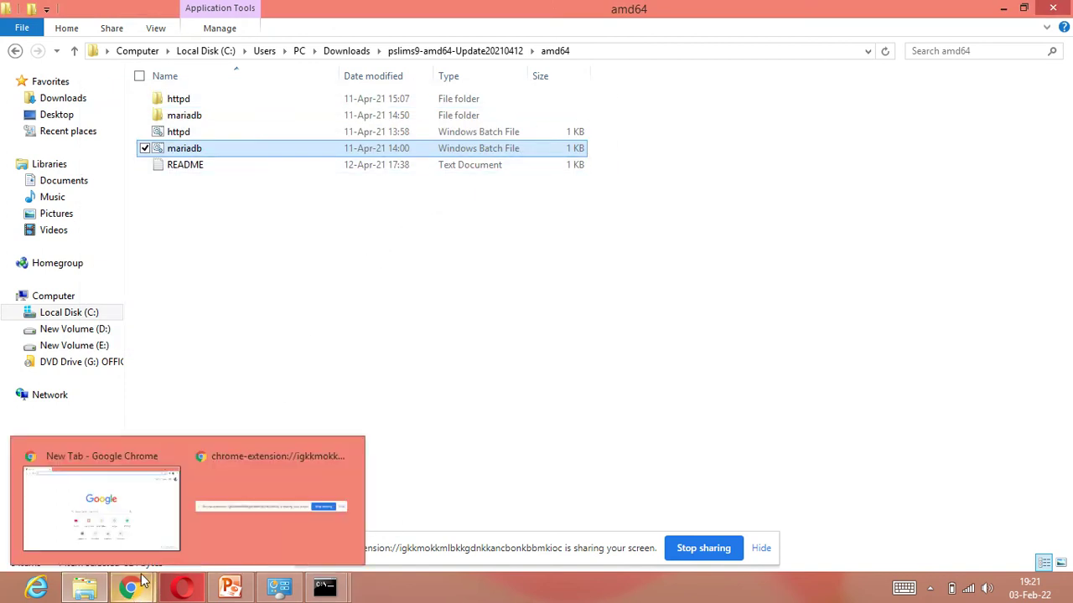
mouse_move(178, 591)
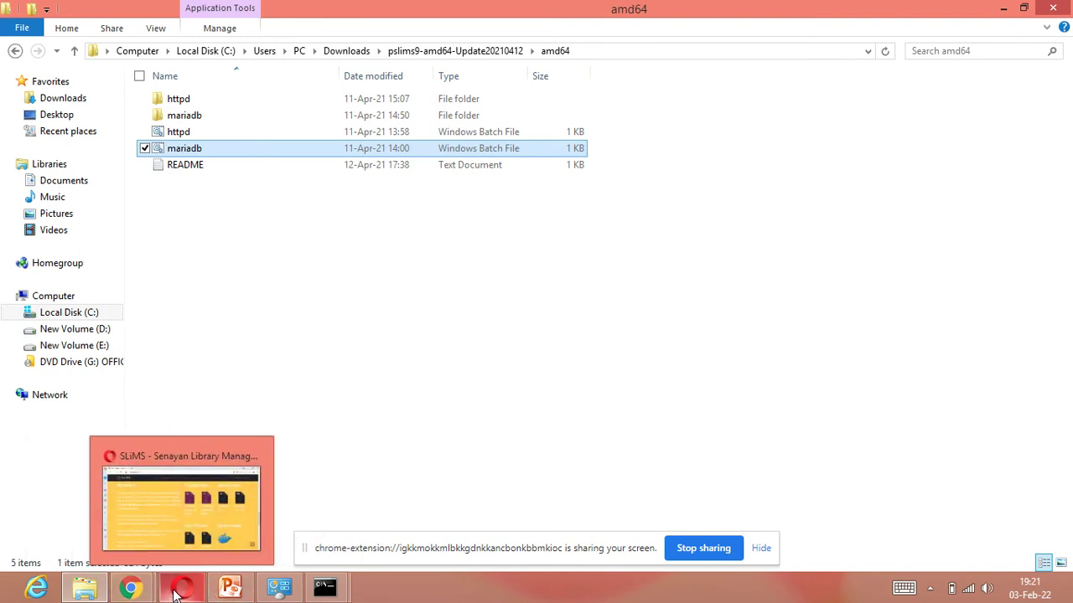
Step: Bring Opera to the front and load localhost:8089 in the current tab
click(177, 591)
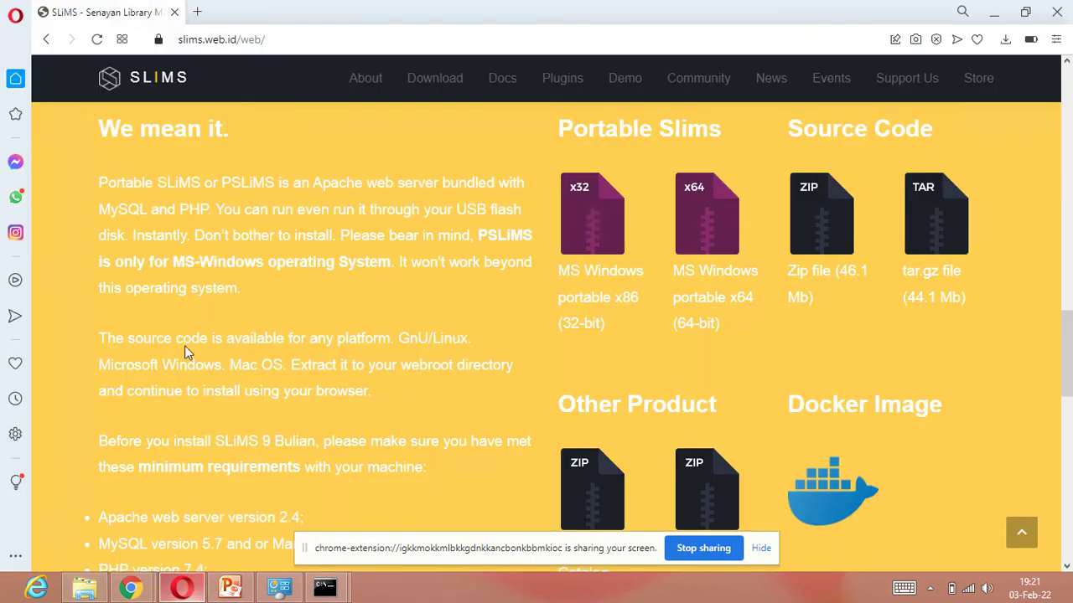
click(224, 39)
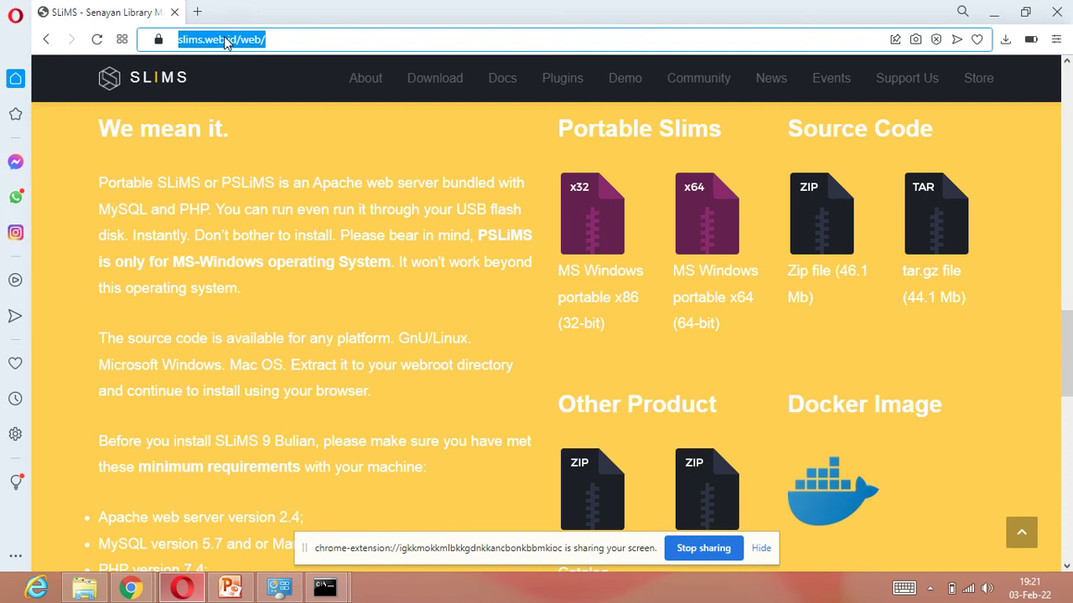
text(lo)
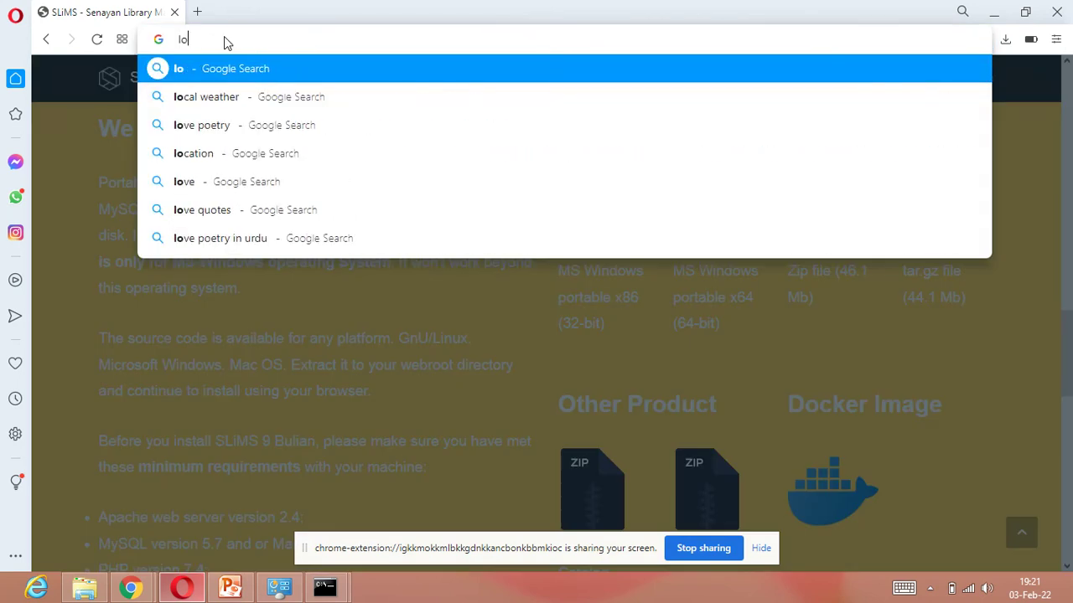
text(cal)
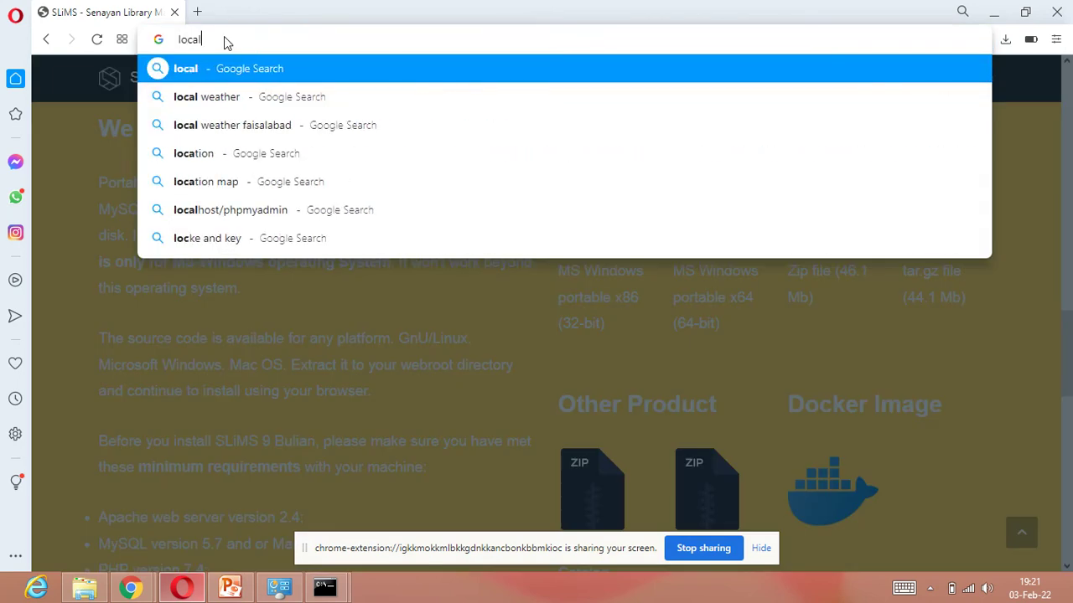
text(ho)
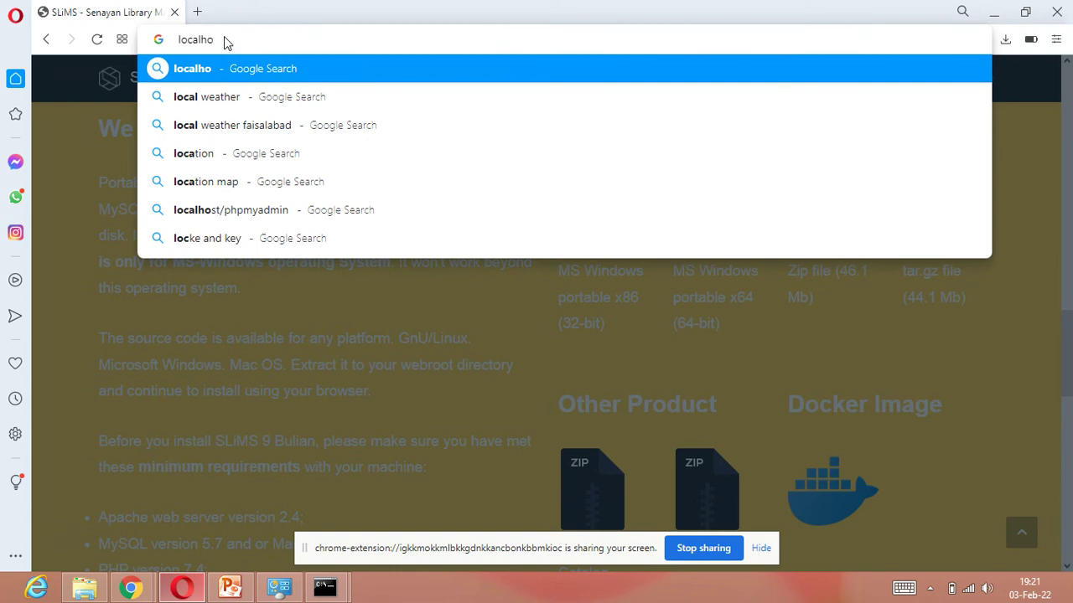
text(st)
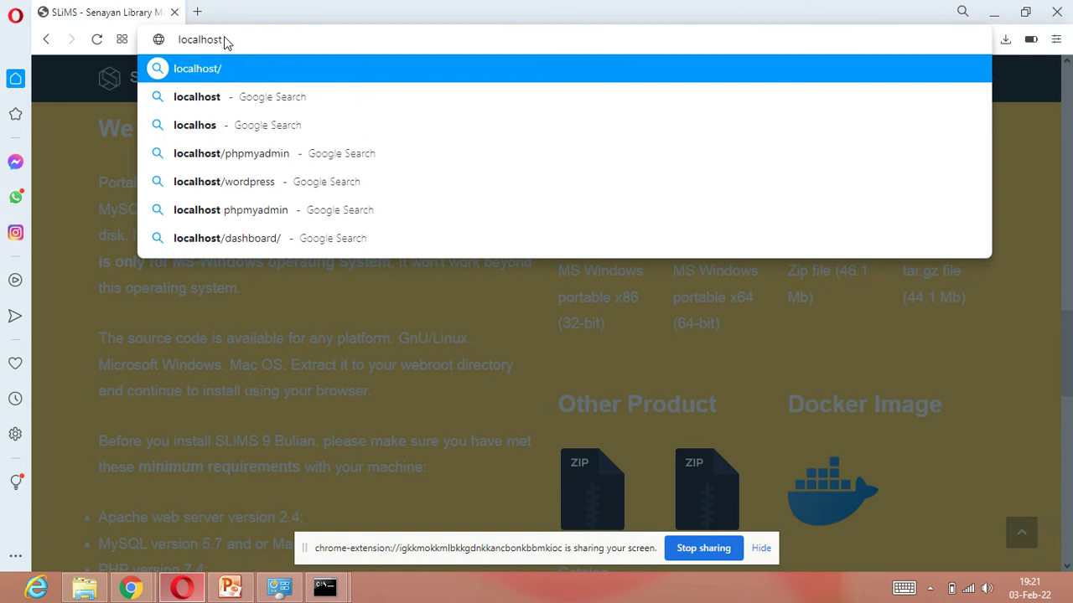
text(:8)
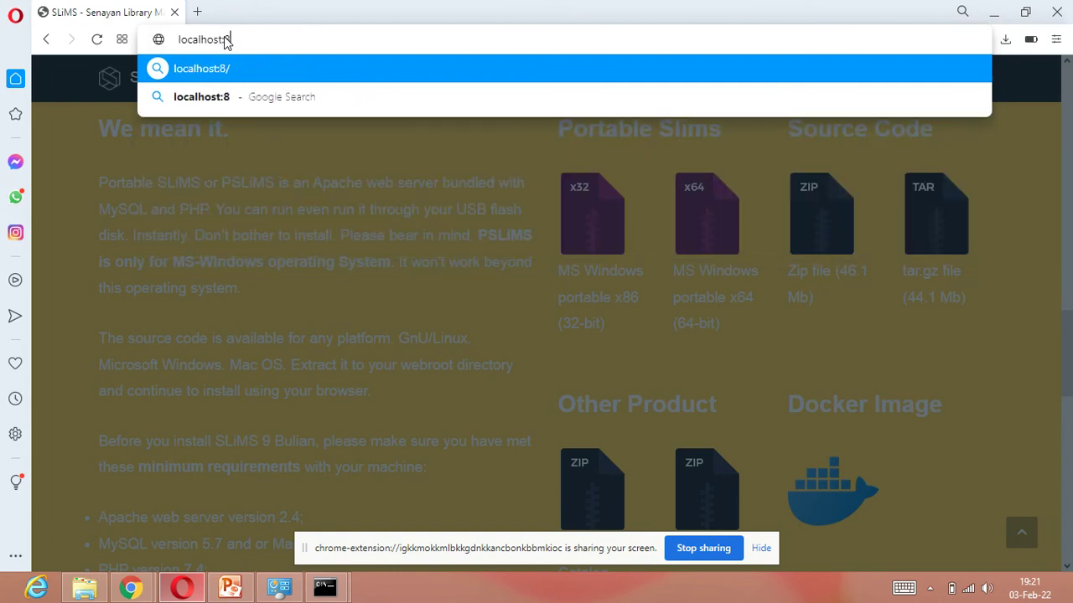
text(089)
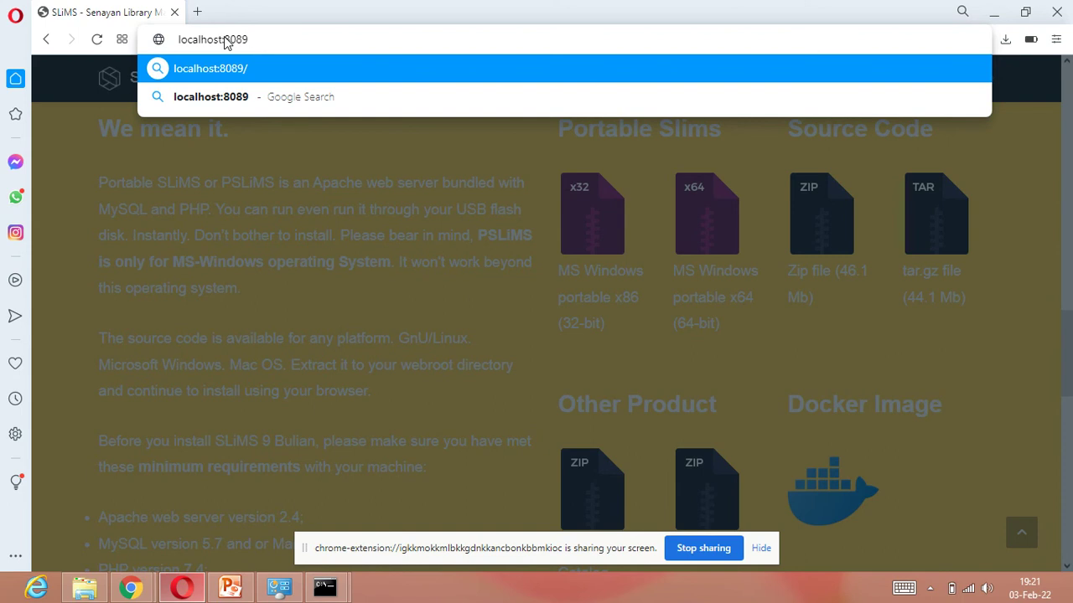
key(Return)
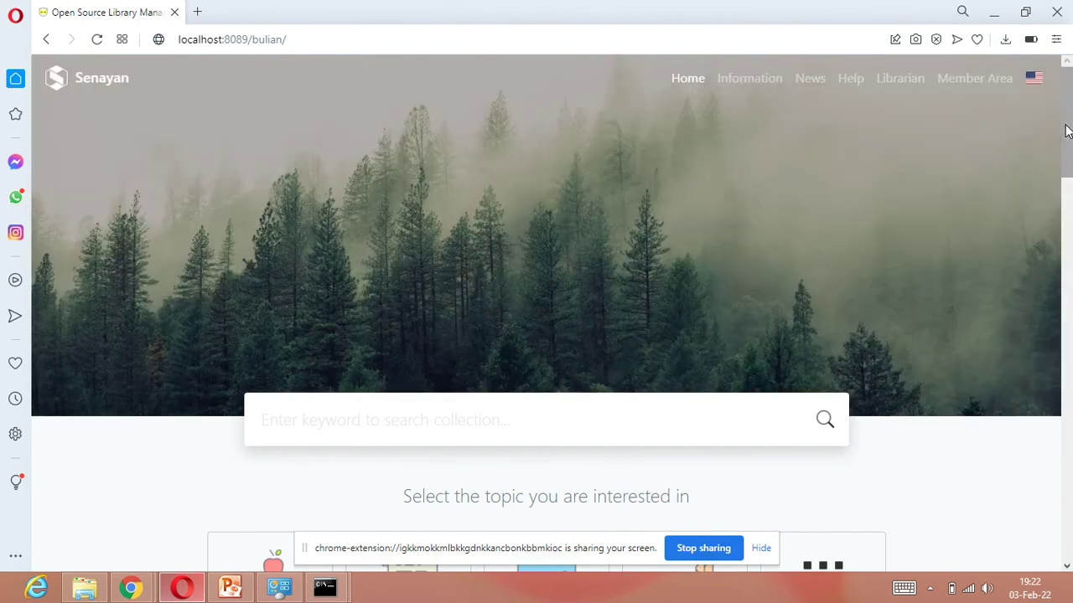
drag(1069, 149, 1070, 260)
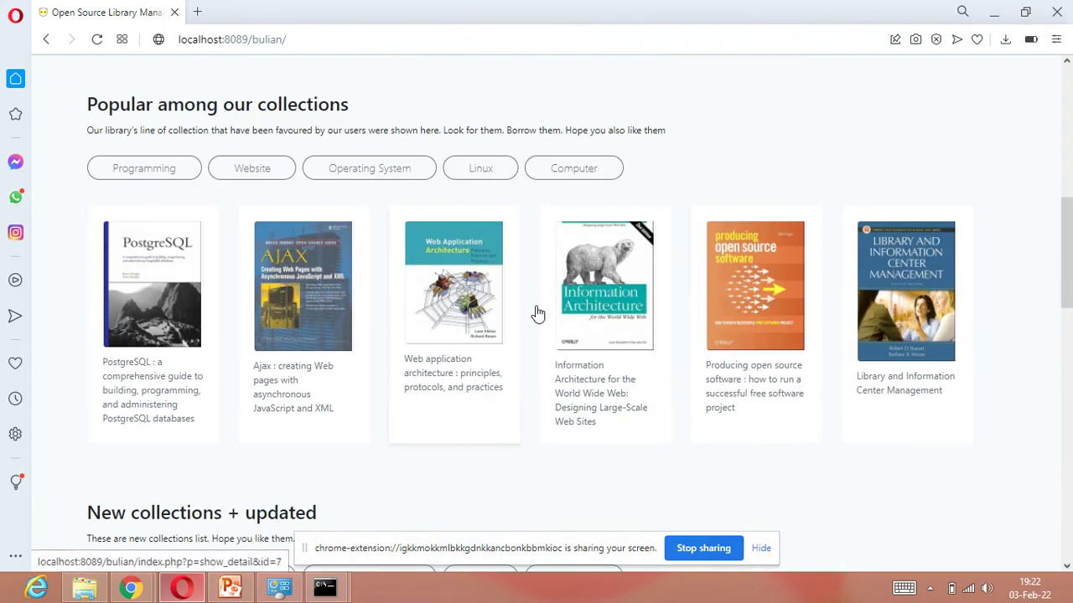
drag(1065, 266, 1069, 130)
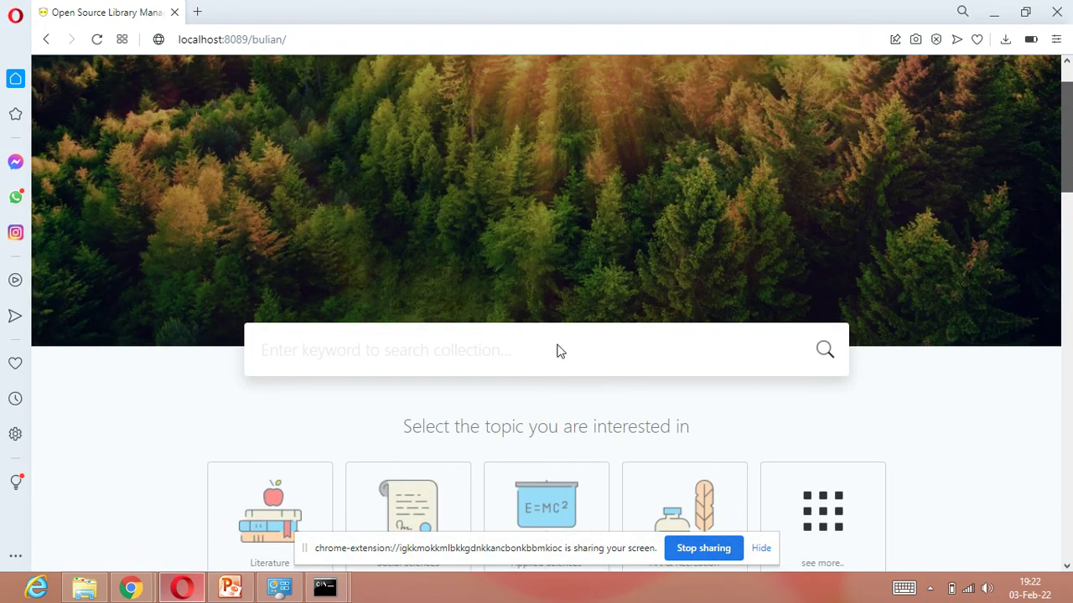
scroll(486, 355, up, 1)
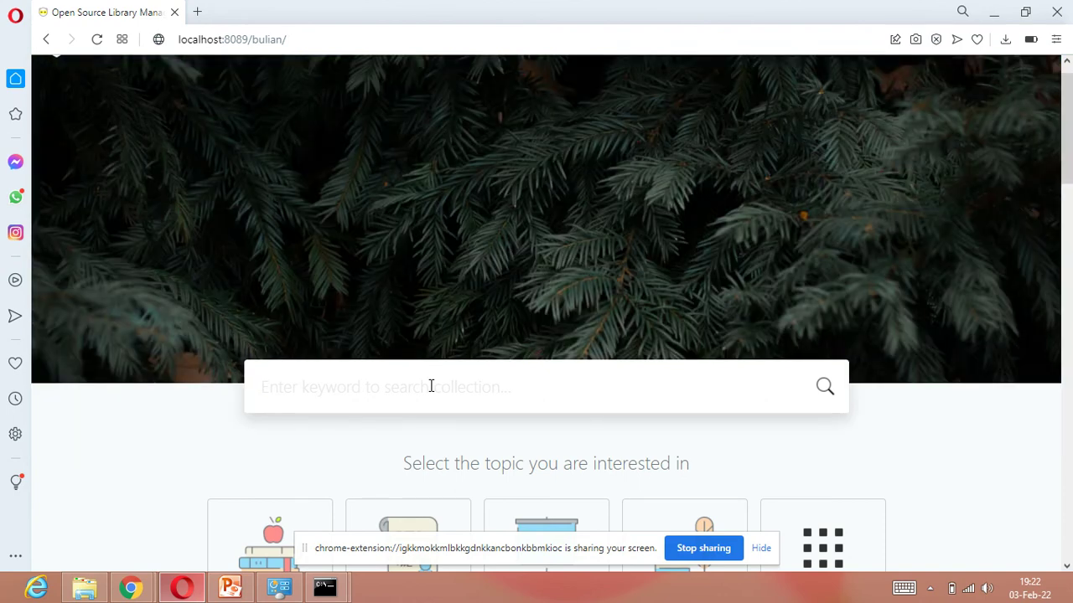
Step: Run a catalogue search across ALL fields for the mistyped keyword 'lilibrary'
click(430, 387)
text(lili)
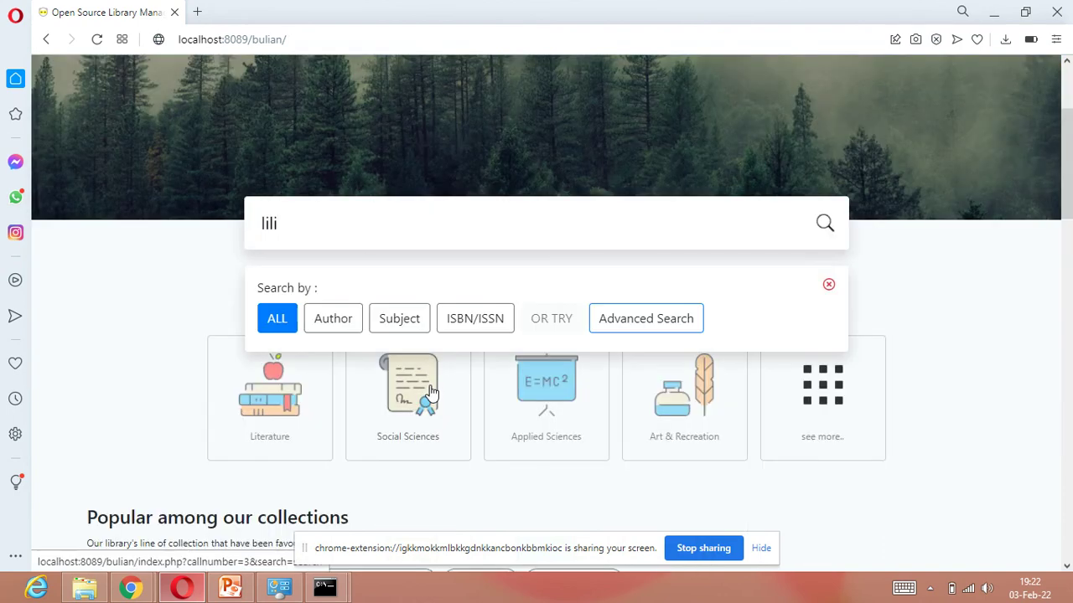
text(brary)
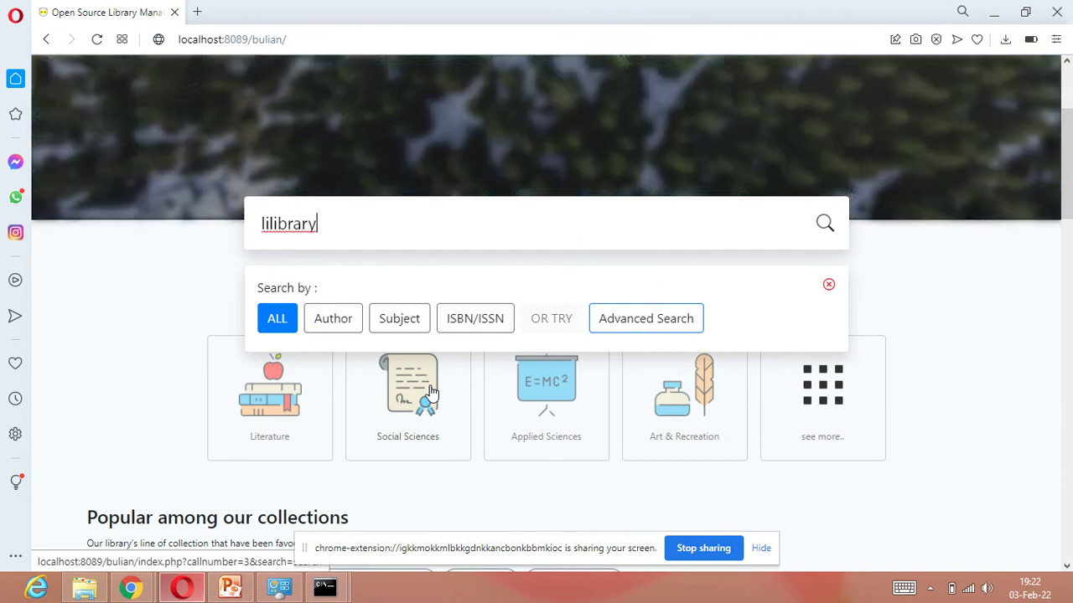
click(273, 324)
click(275, 321)
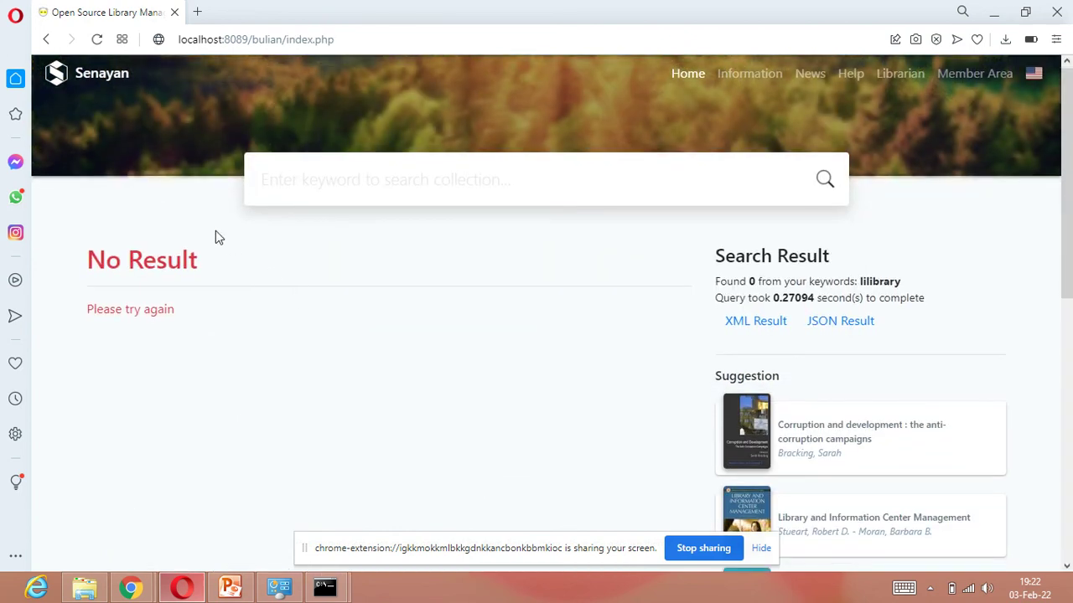
Step: Return to the OPAC home, search ALL fields for 'library' and scroll the 3 results
click(48, 43)
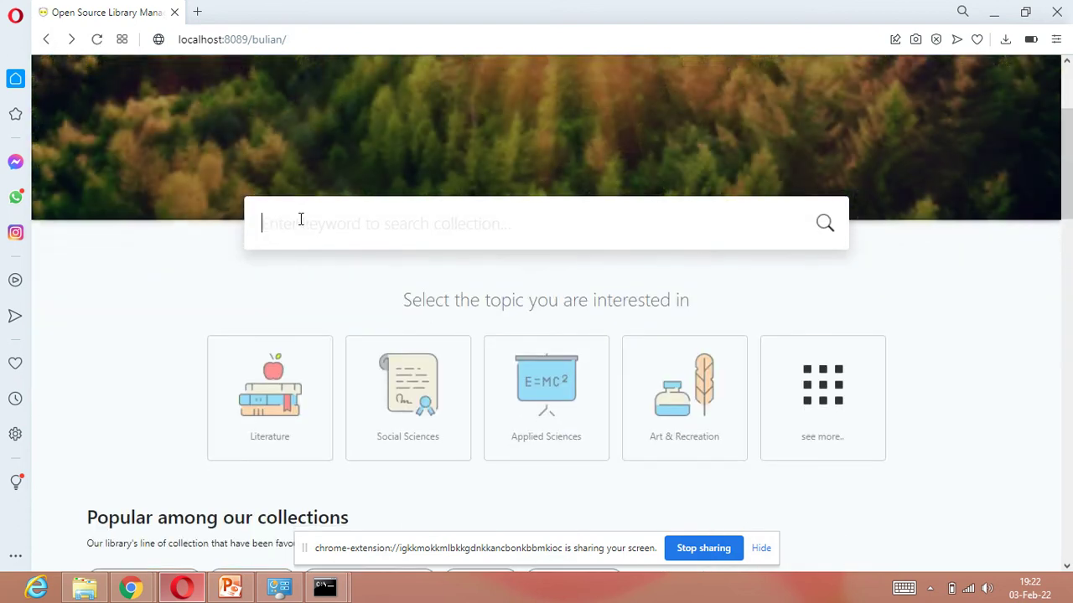
click(302, 220)
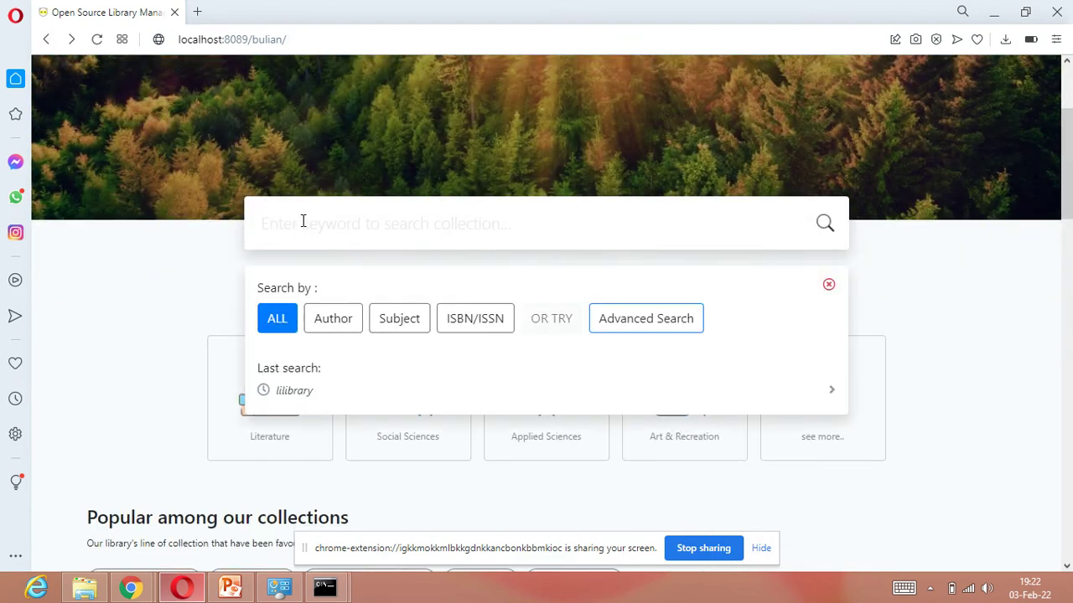
text(library)
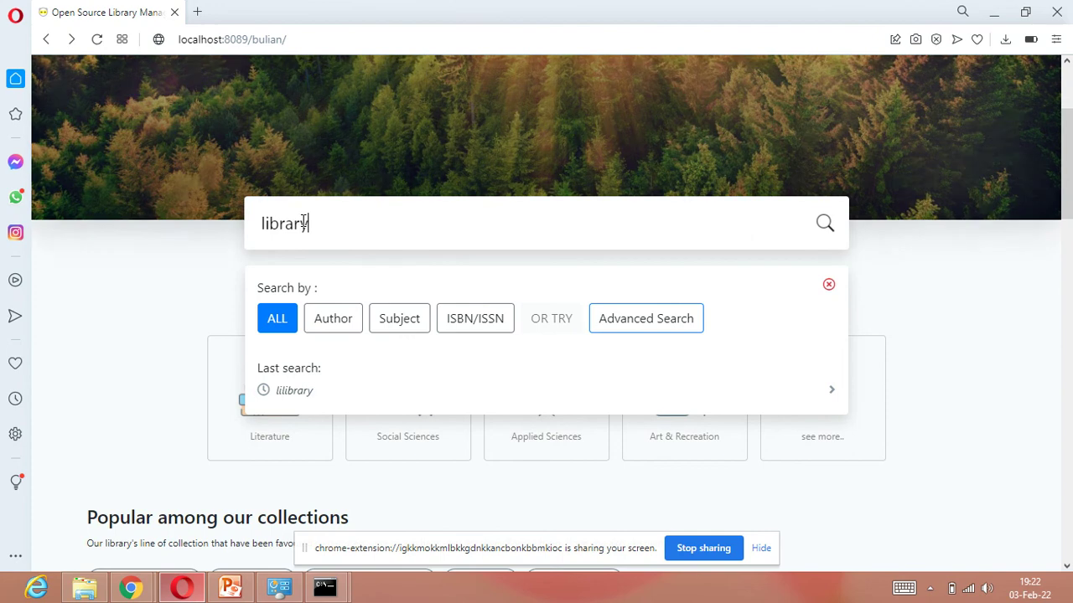
click(277, 320)
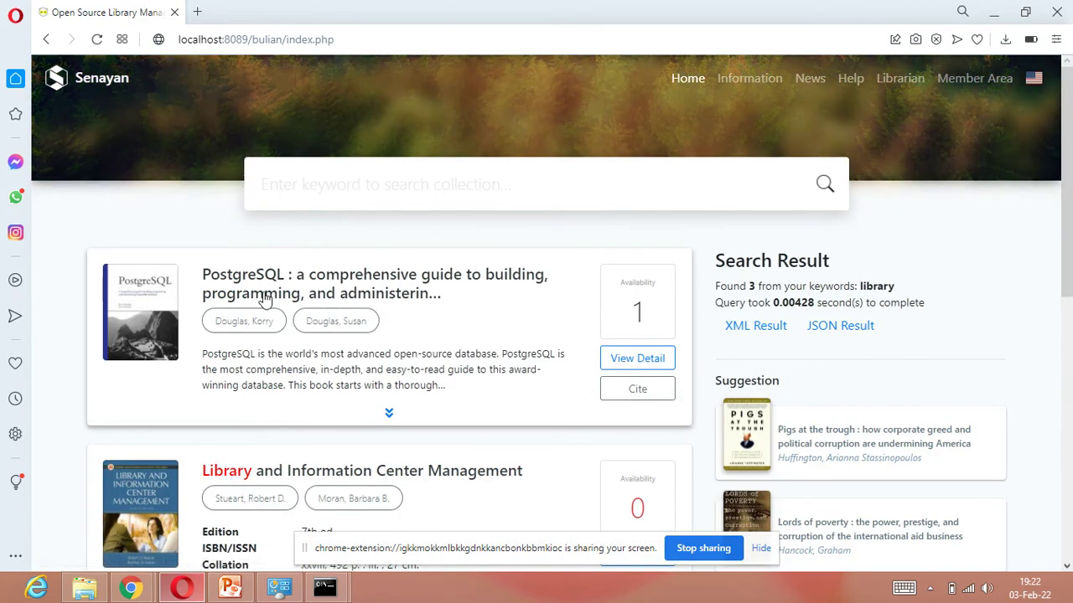
scroll(375, 314, down, 3)
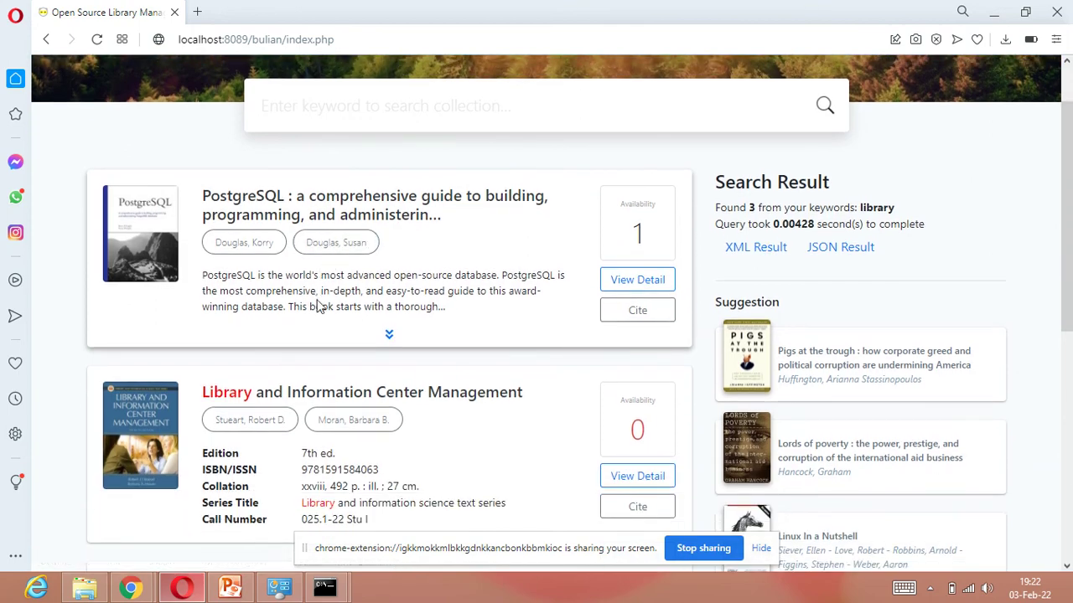
scroll(335, 218, up, 3)
scroll(284, 298, down, 5)
scroll(285, 284, down, 4)
scroll(290, 311, up, 6)
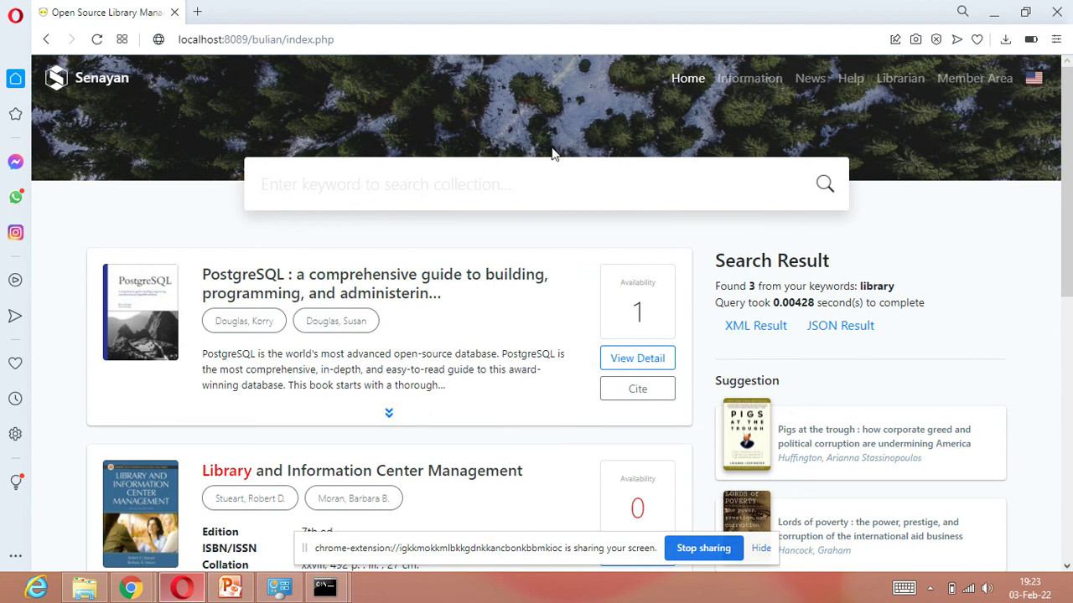
Step: Visit the Librarian page, then change the URL ending to p=login to reach the login page
click(899, 88)
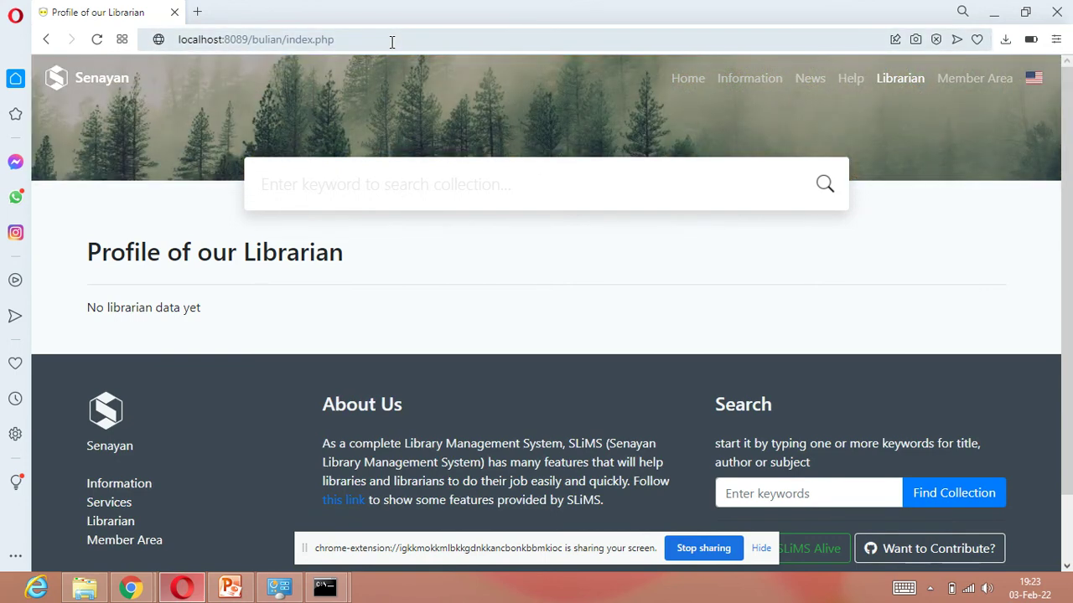
click(391, 42)
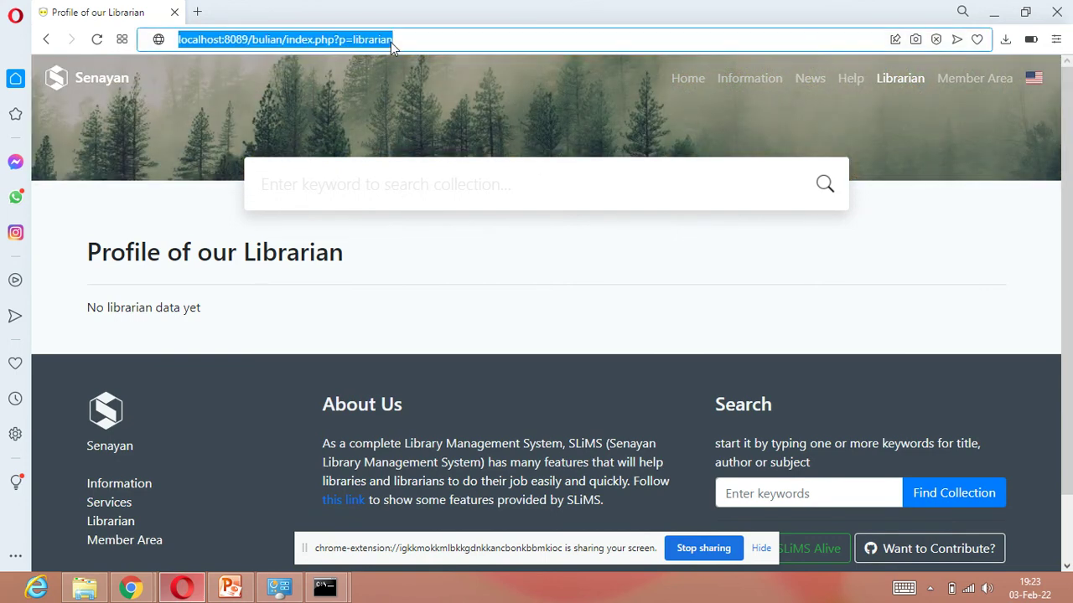
click(427, 40)
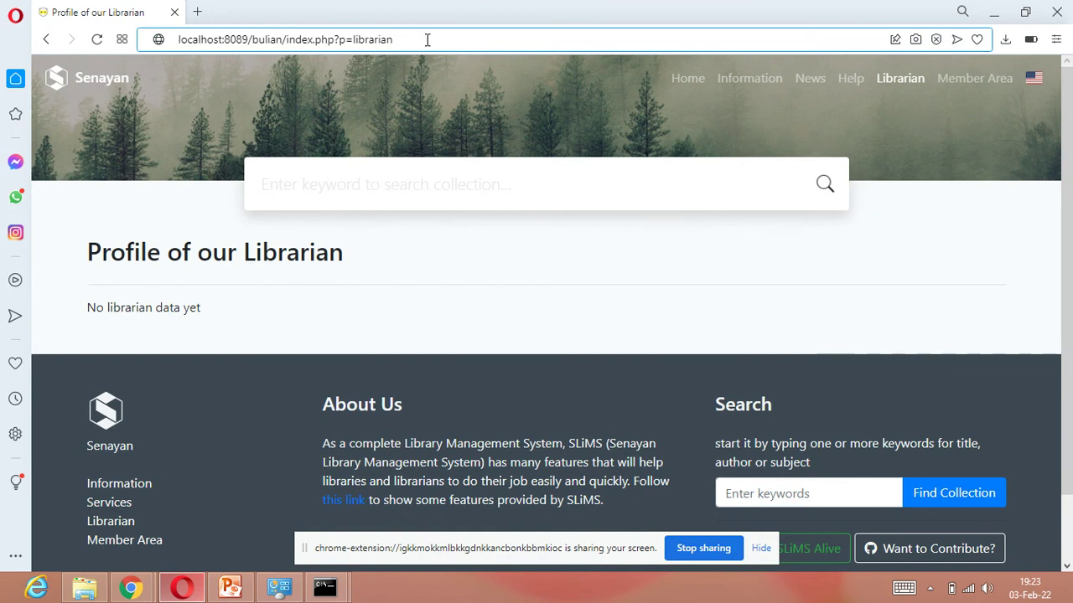
key(BackSpace)
key(BackSpace)
key(BackSpace)
key(BackSpace)
key(BackSpace)
key(BackSpace)
key(BackSpace)
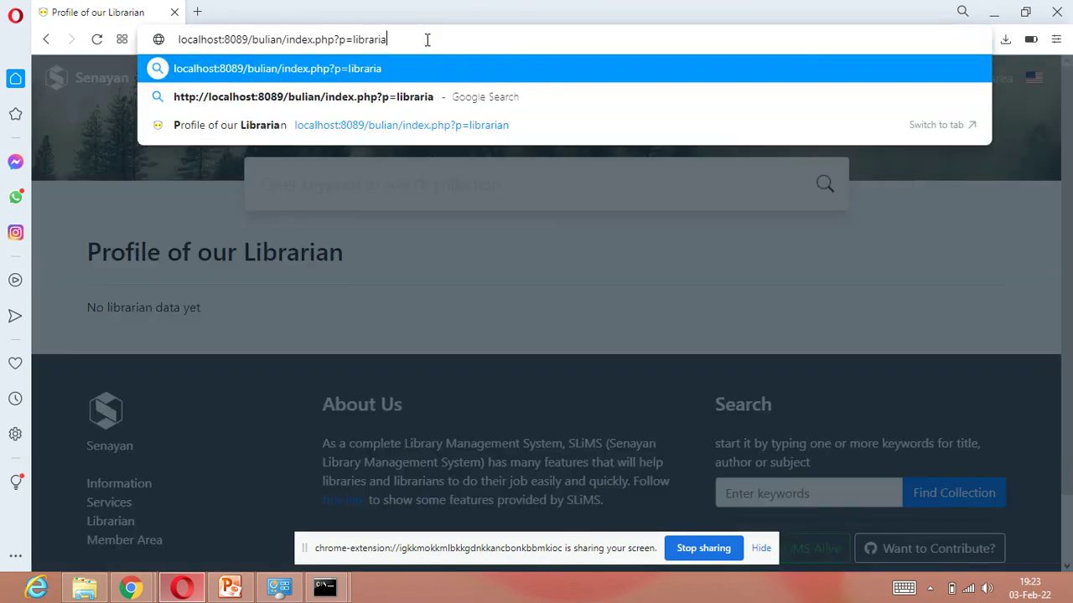
key(BackSpace)
key(BackSpace)
text(login)
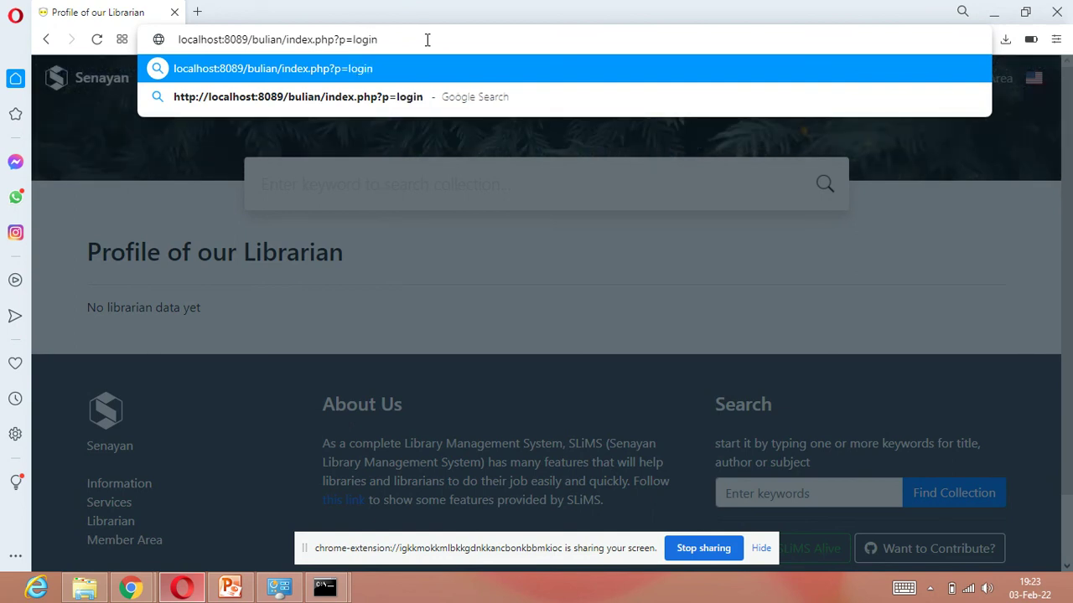
key(Return)
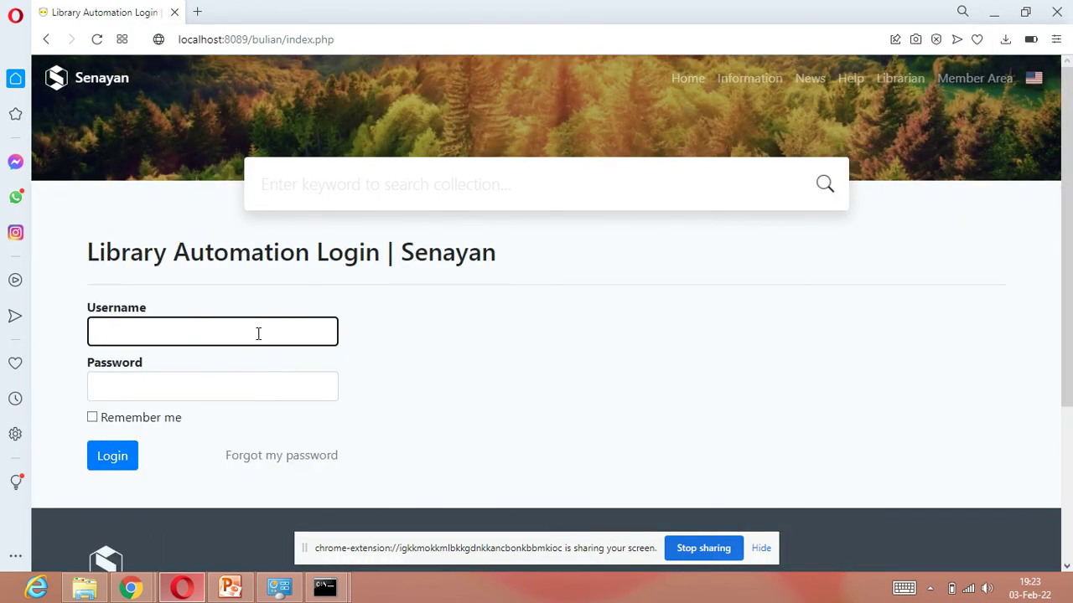
Step: Log in to Library Automation with the admin username and the account password
text(admin)
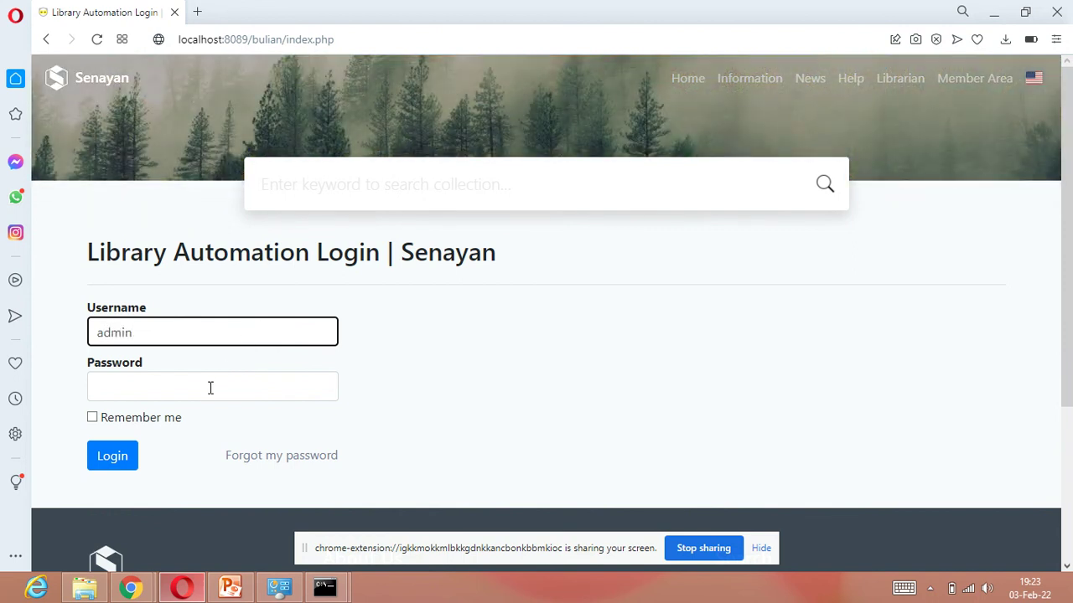
click(208, 388)
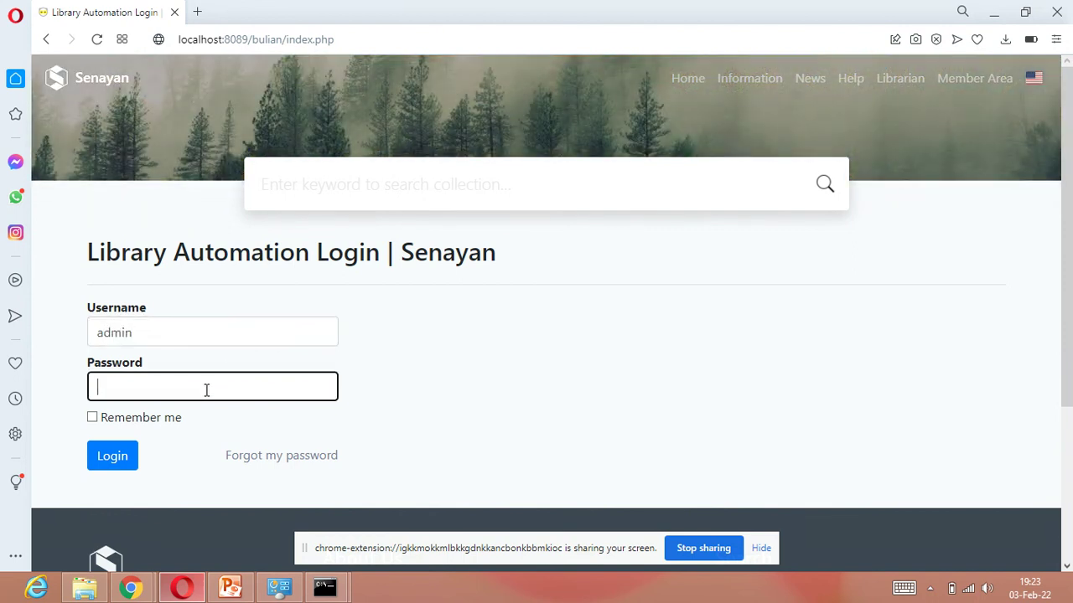
text(admin)
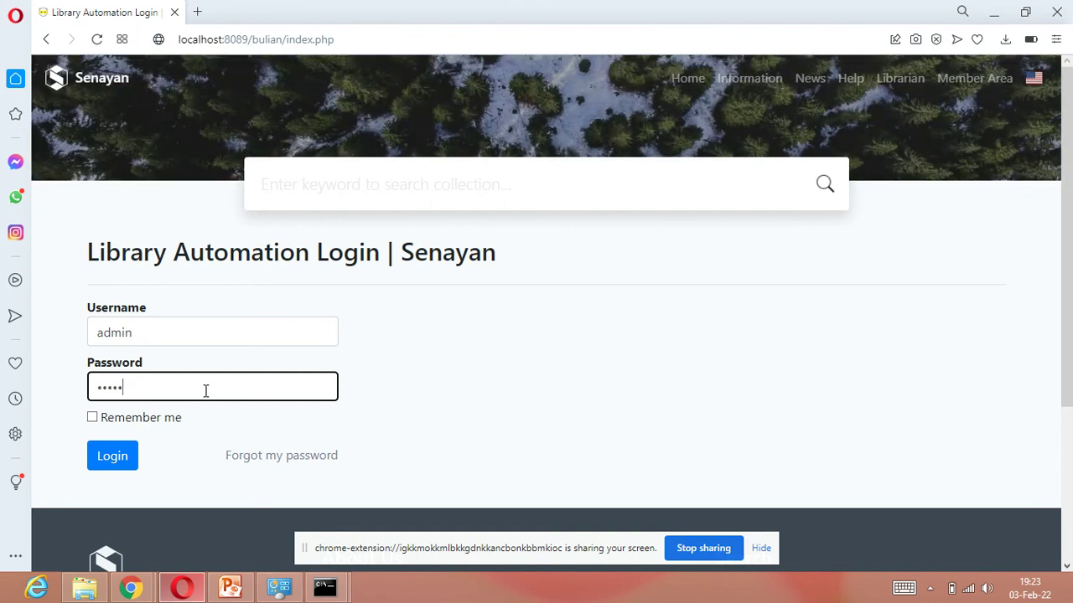
click(113, 460)
click(119, 471)
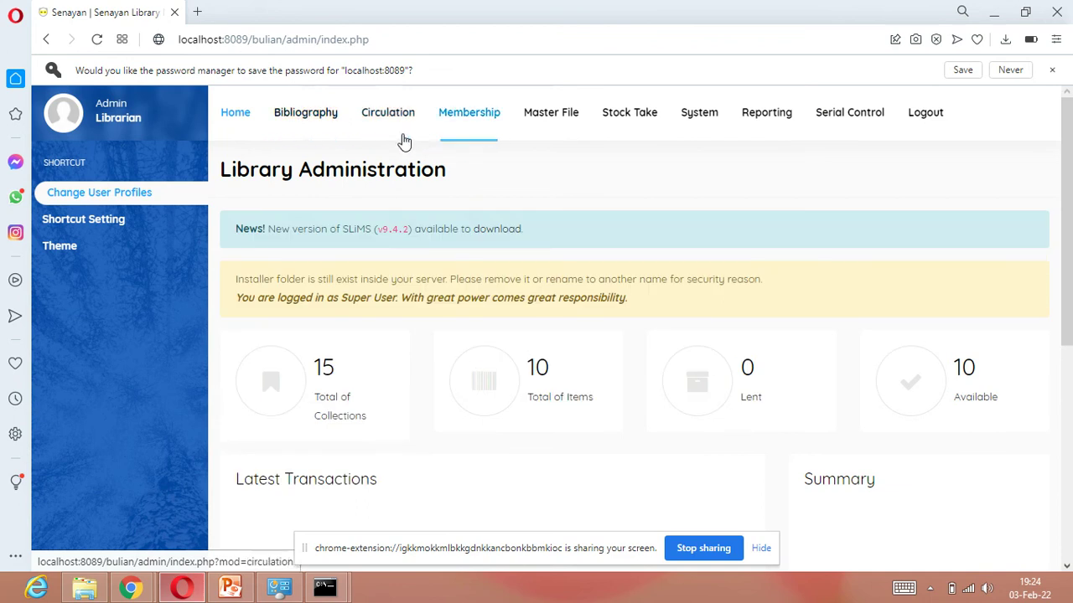
Step: Browse Bibliography and Circulation/Membership, then open the Collection Statistic report under Reporting
click(302, 122)
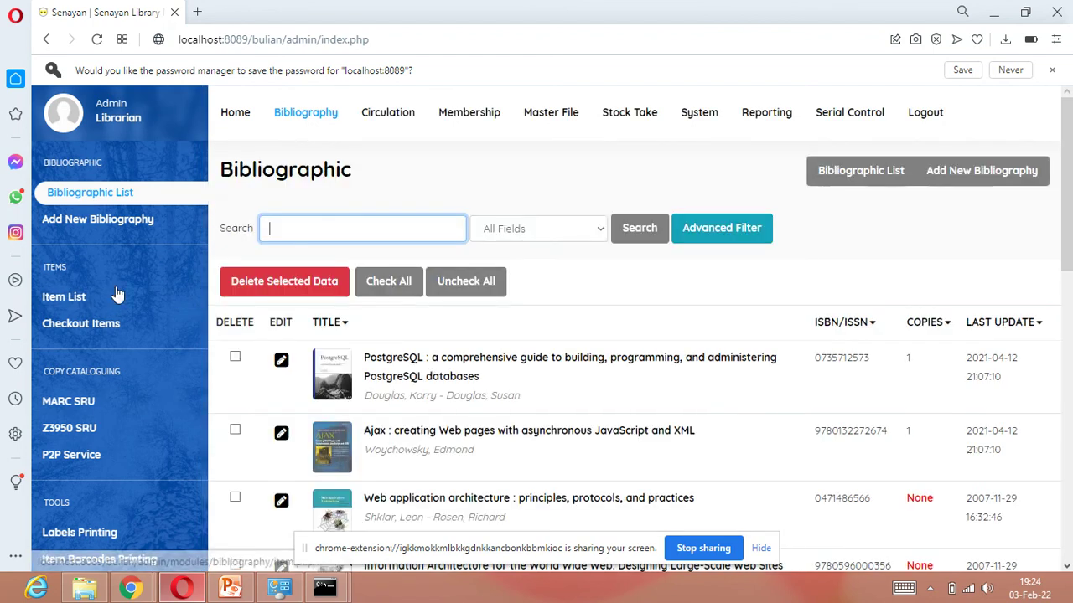
click(389, 117)
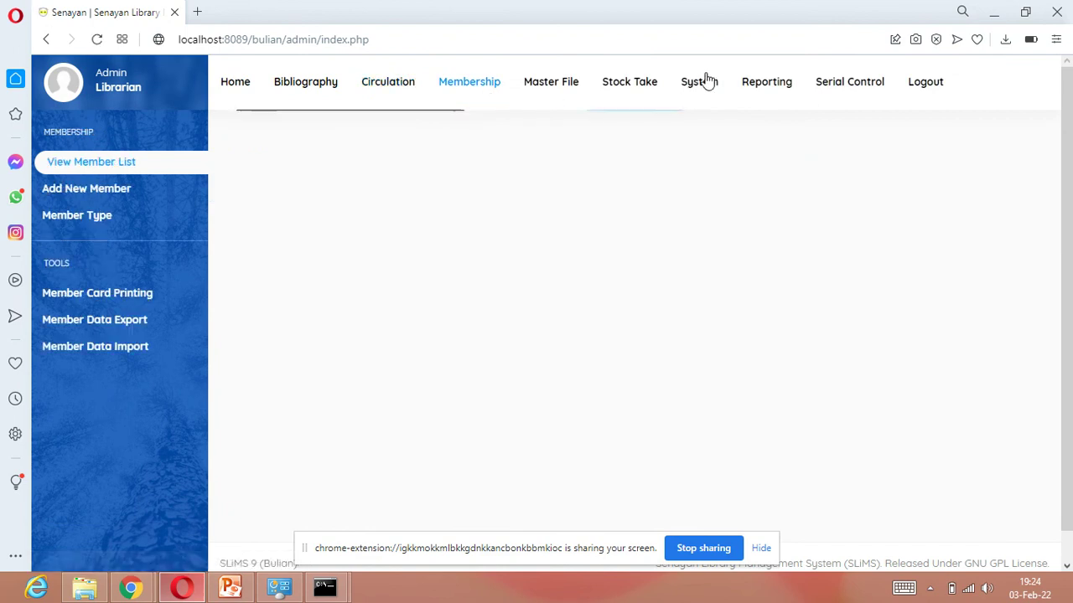
click(751, 87)
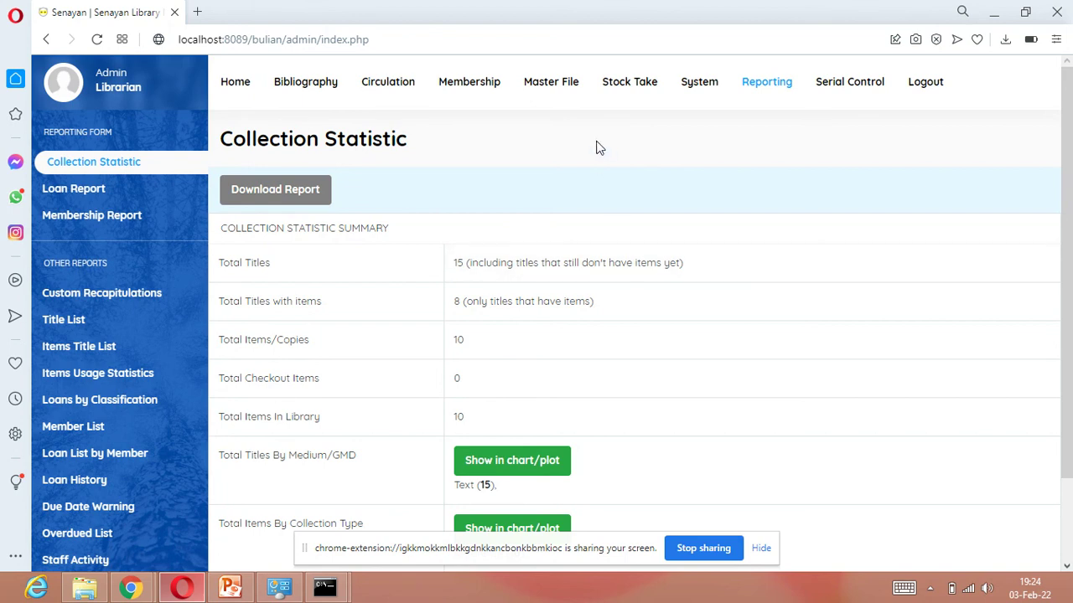
Step: Close the Opera, amd64 folder and System windows to reveal the desktop
click(1059, 17)
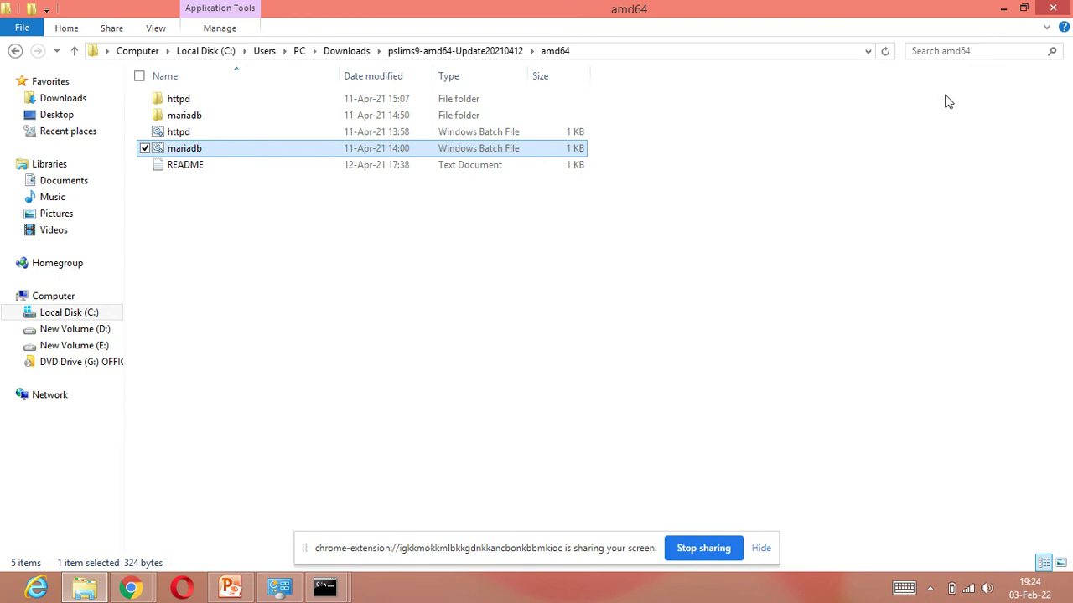
click(1055, 8)
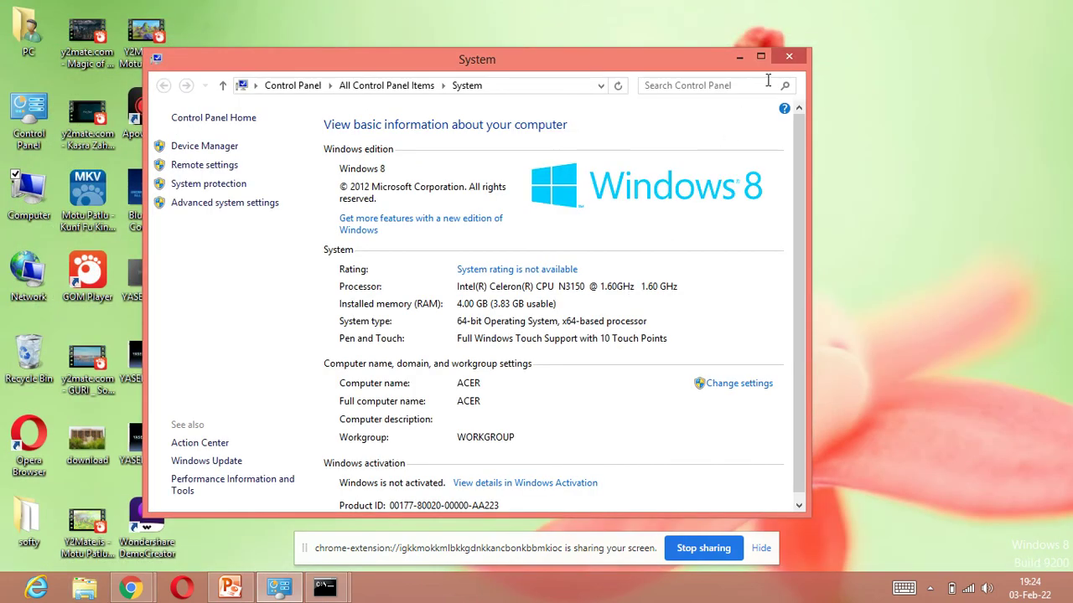
click(790, 57)
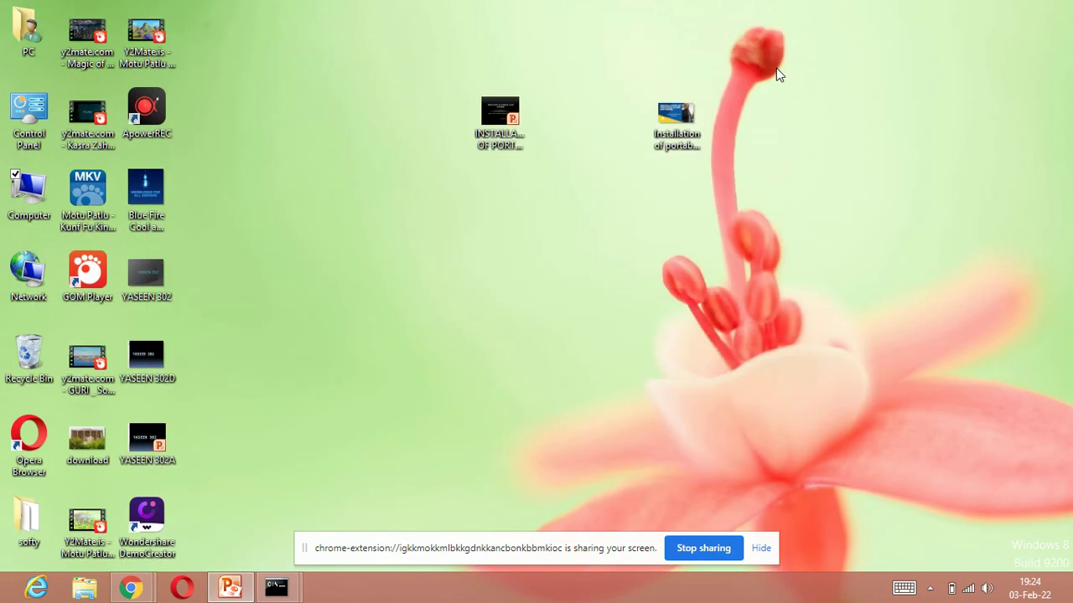